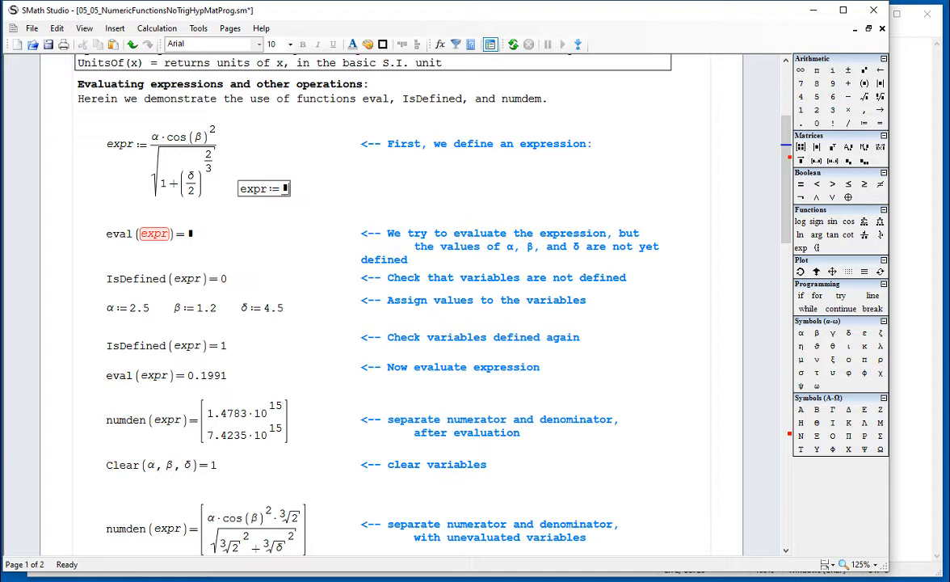
Enter α·cos(β)^2 as the right-hand side of the second expr definition
key(ctrl+g)
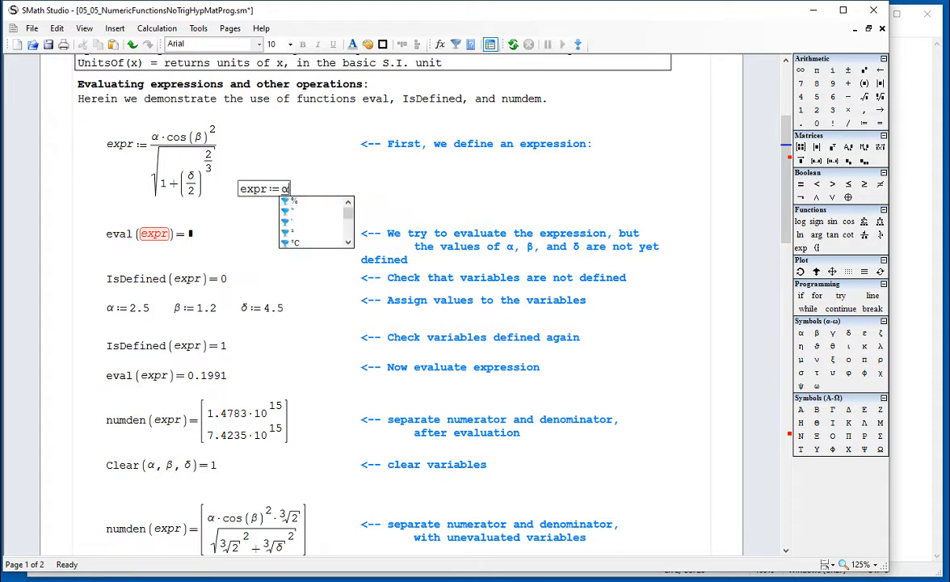
text(*cos)
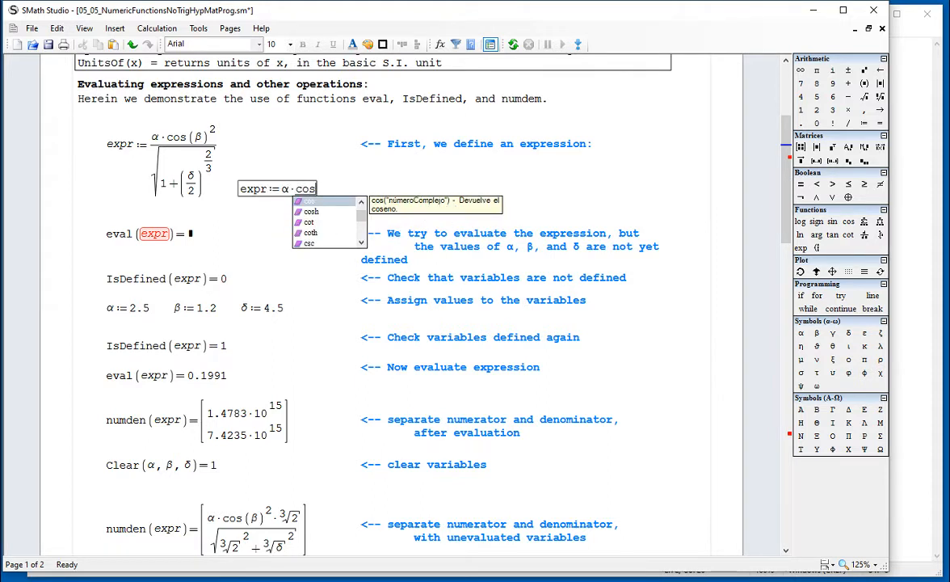
text((b)
key(ctrl+g)
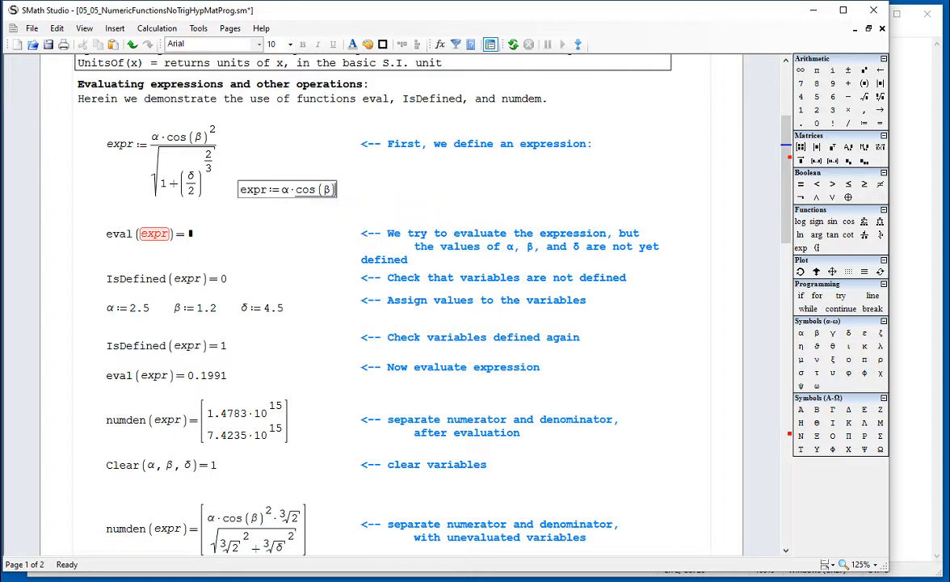
text()^2)
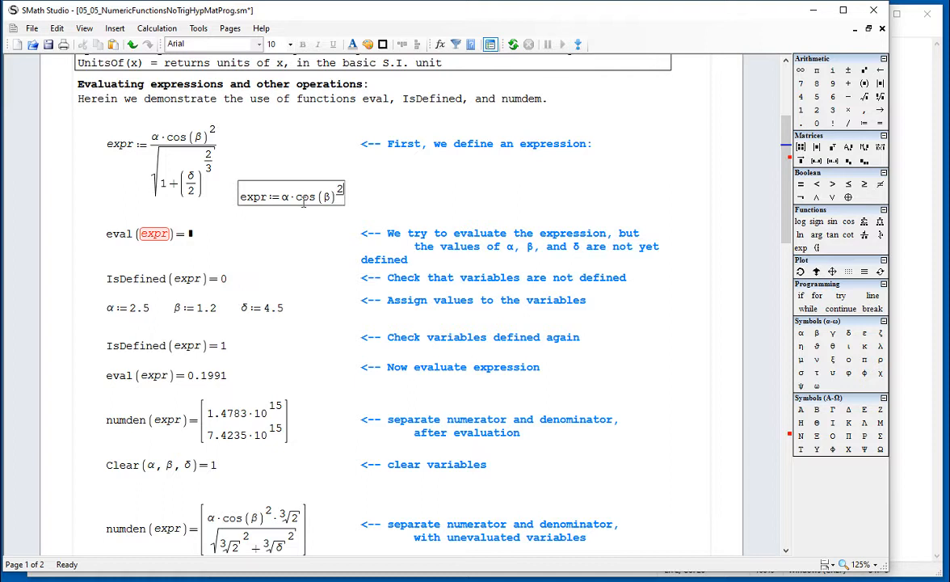
Divide the whole α·cos(β)^2 term by the square root of 1+(δ/2)^(2/3) to complete the second expr definition
key(space)
text(/sqr)
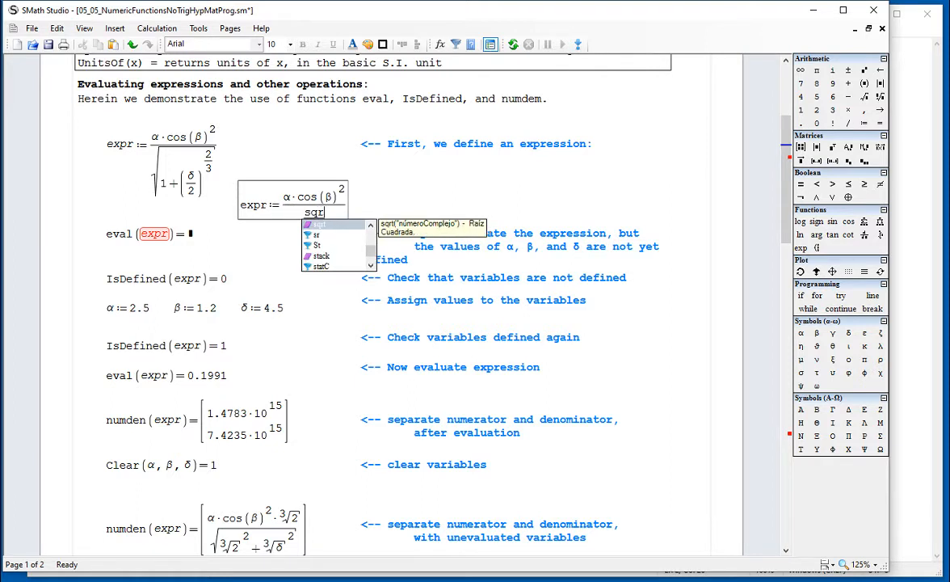
text(t(1+(δ)
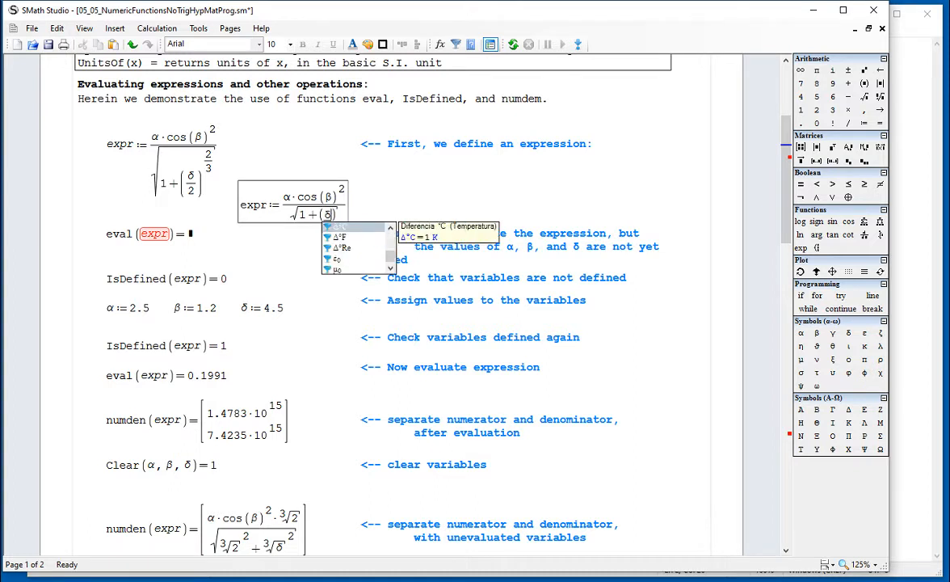
text(/2))
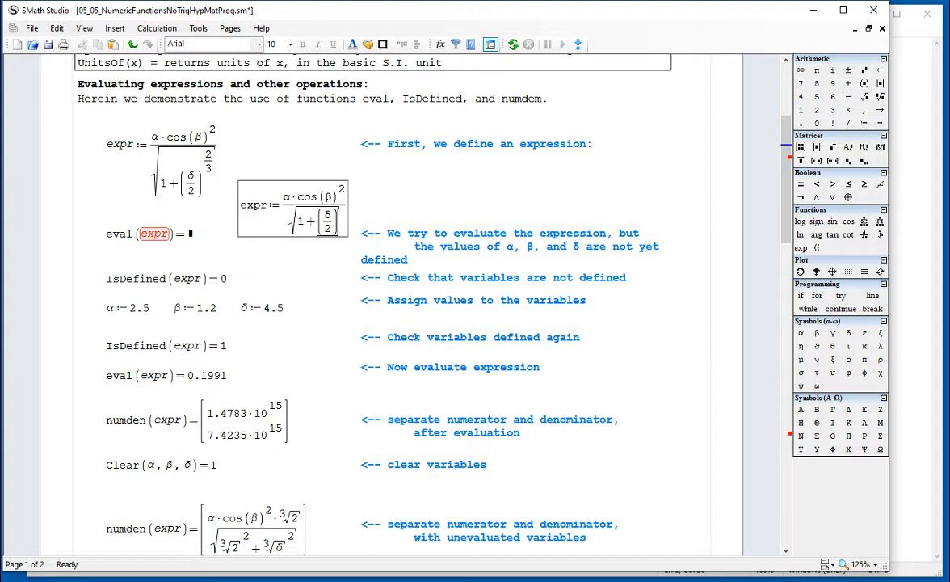
text(^2/)
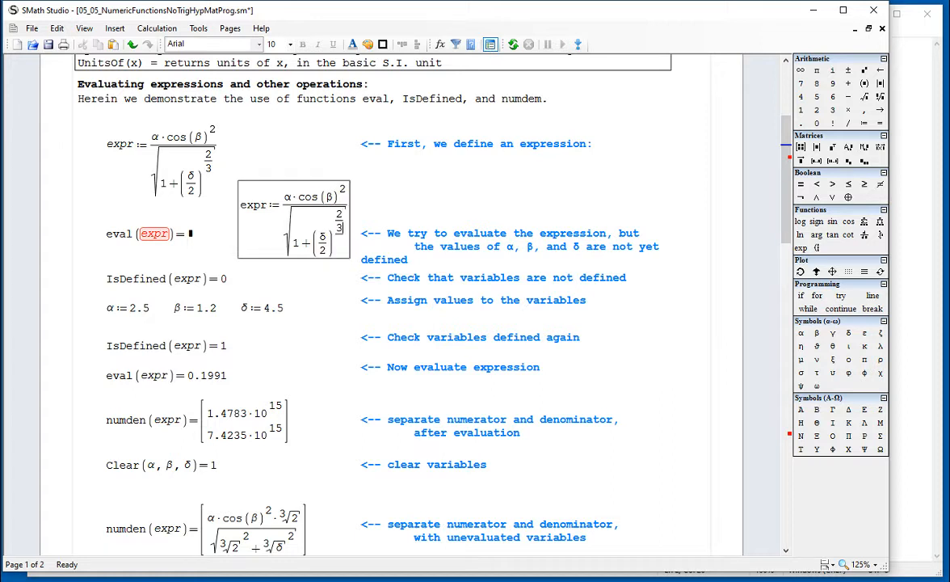
click(380, 182)
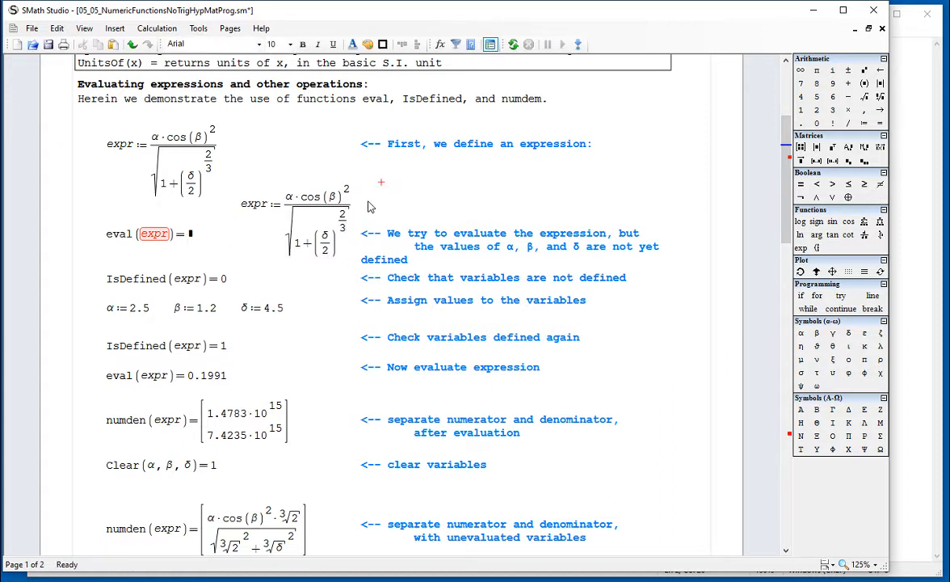
Delete the second expr definition, keeping the original one below the section introduction
drag(366, 204, 345, 202)
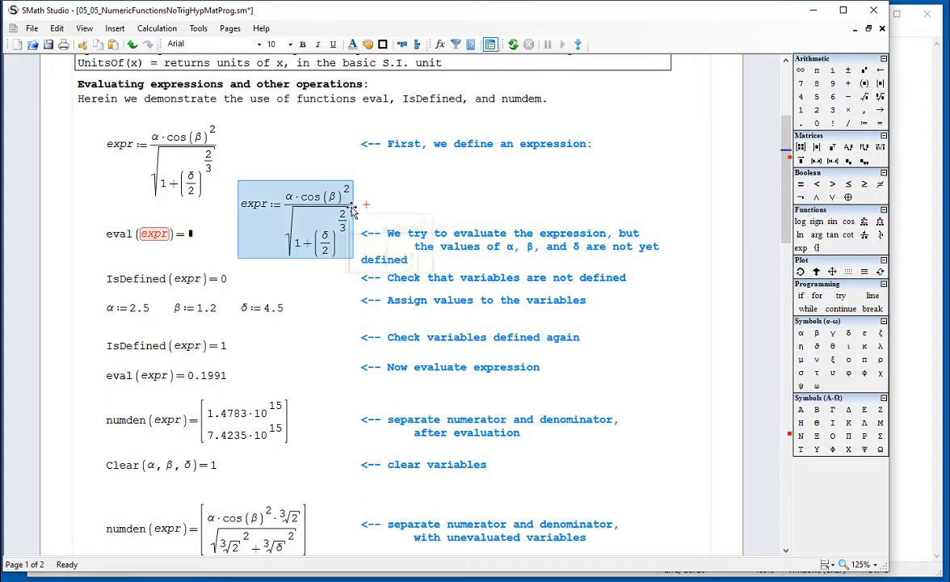
key(Delete)
drag(221, 184, 154, 145)
click(270, 175)
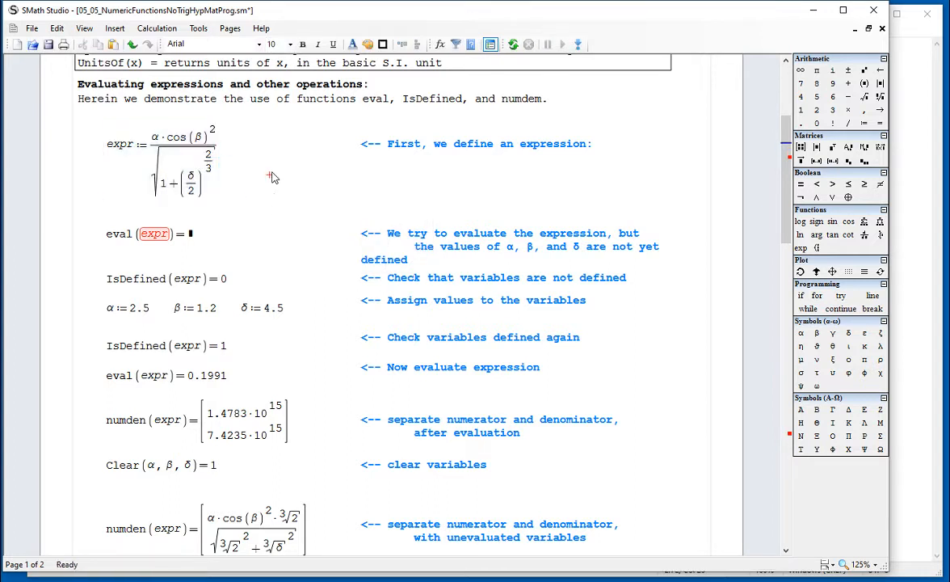
click(158, 140)
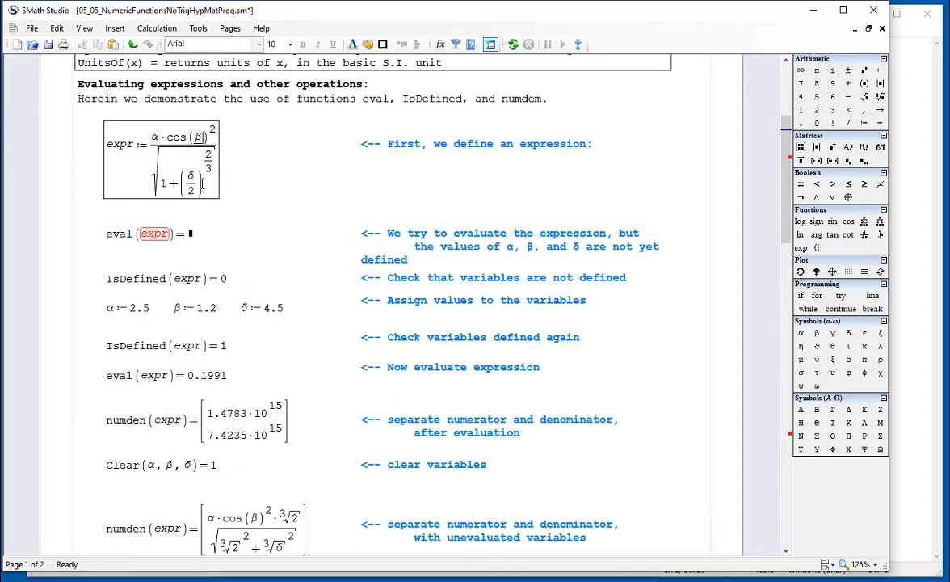
mouse_move(193, 236)
Try evaluating eval(expr) in the blank area before α, β and δ are assigned, and delete that trial calculation
click(366, 198)
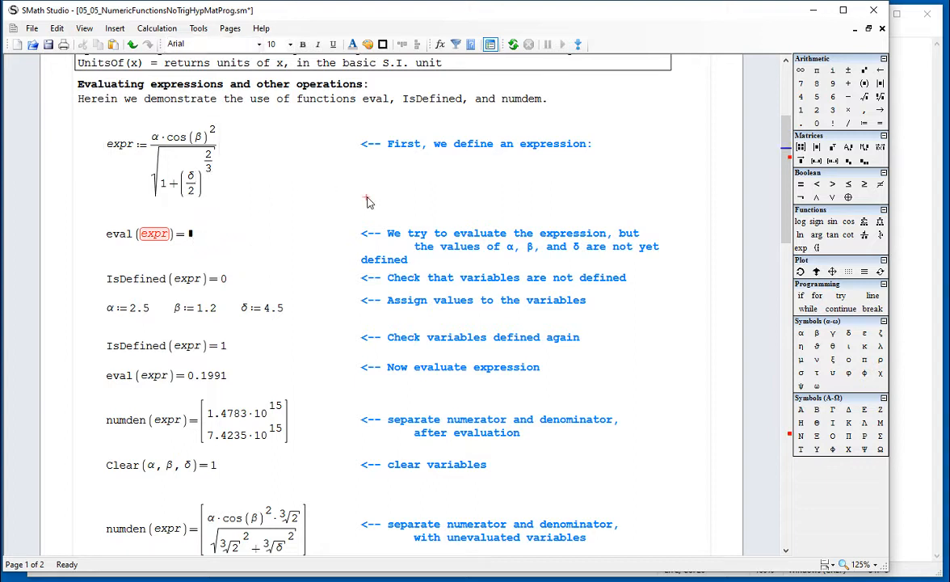
text(eval)
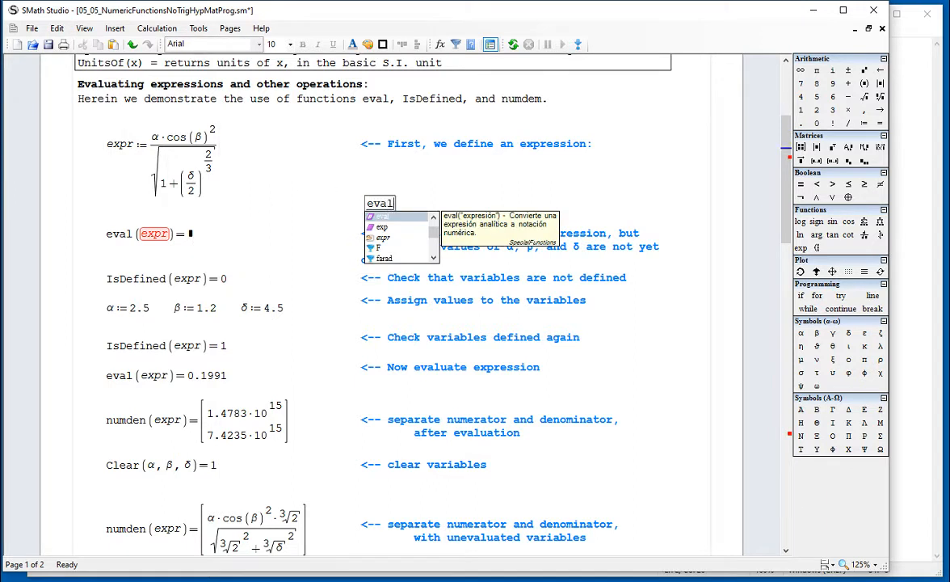
text((expr))
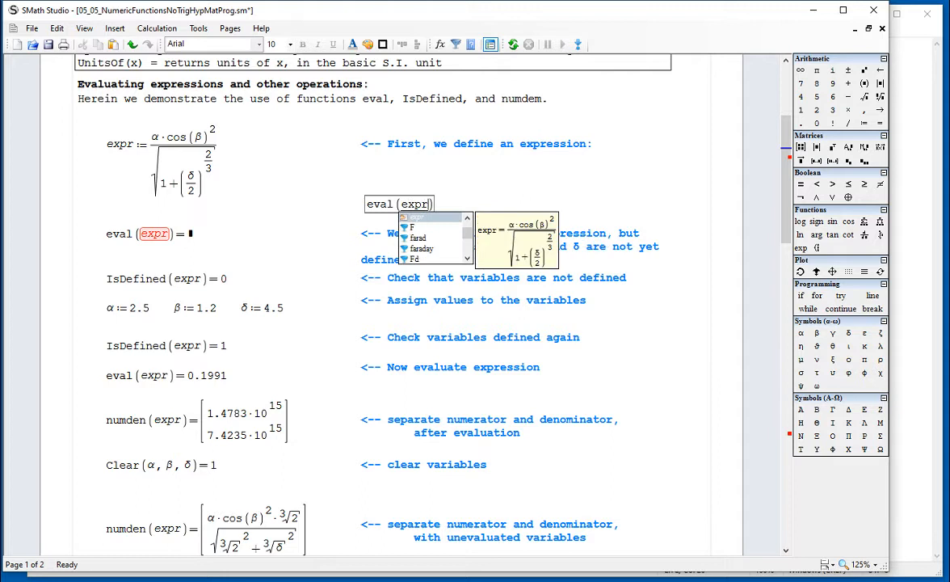
text(=)
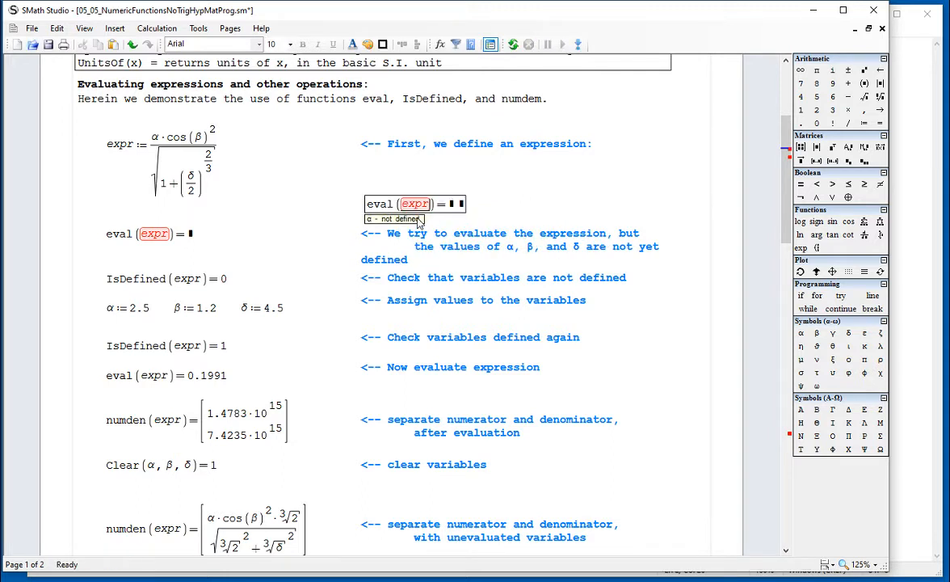
click(500, 204)
drag(340, 184, 505, 208)
key(Delete)
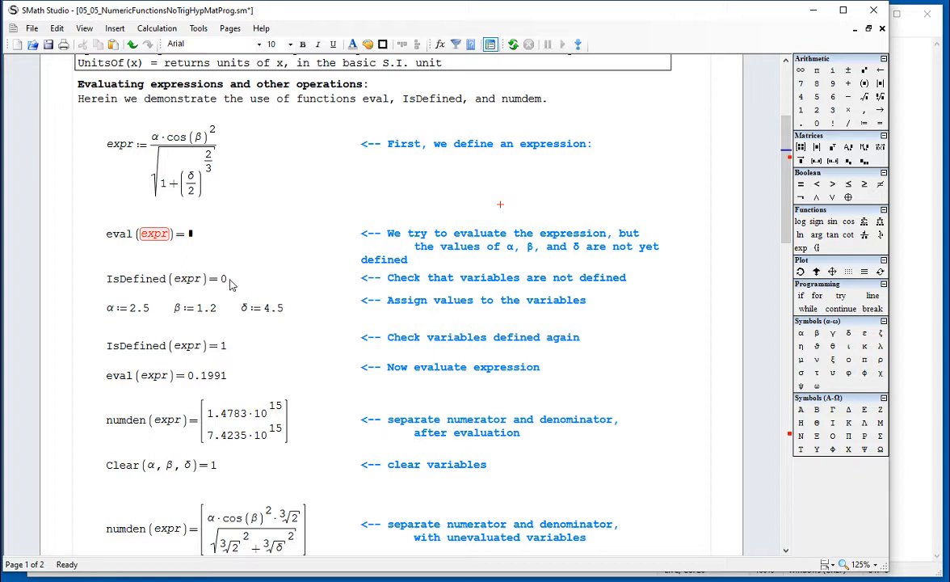
Examine the two IsDefined(expr) checks, the α, β and δ assignments, and the eval(expr) result
click(111, 282)
drag(111, 282, 212, 281)
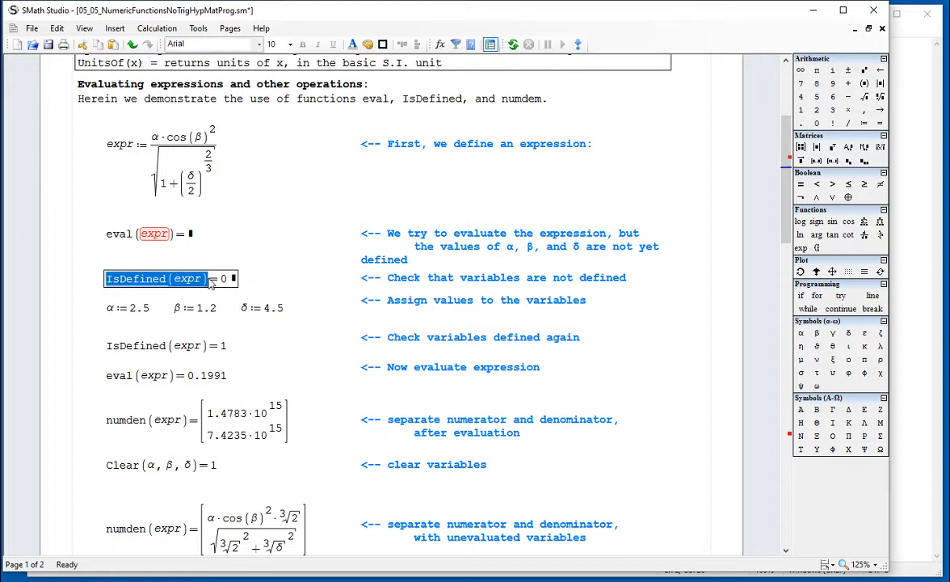
click(232, 282)
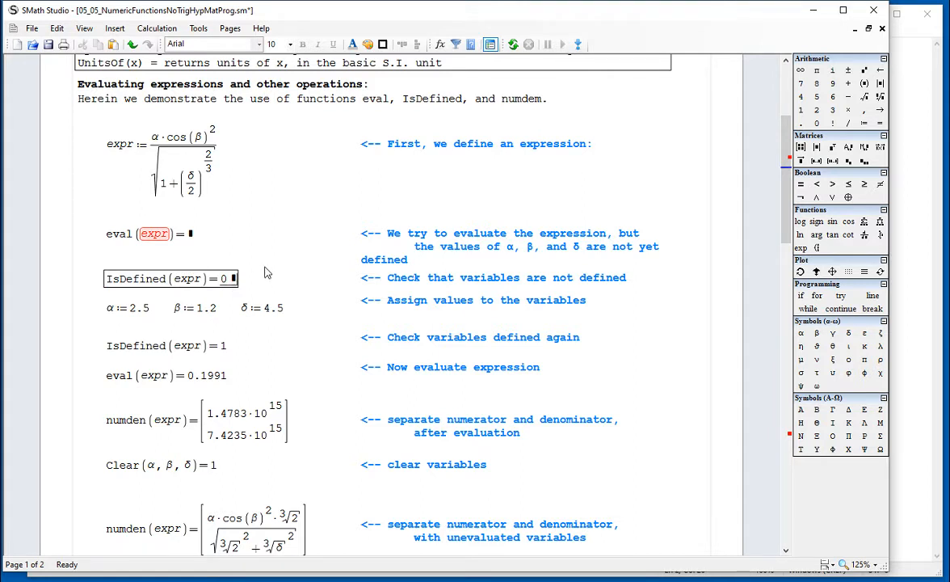
click(267, 278)
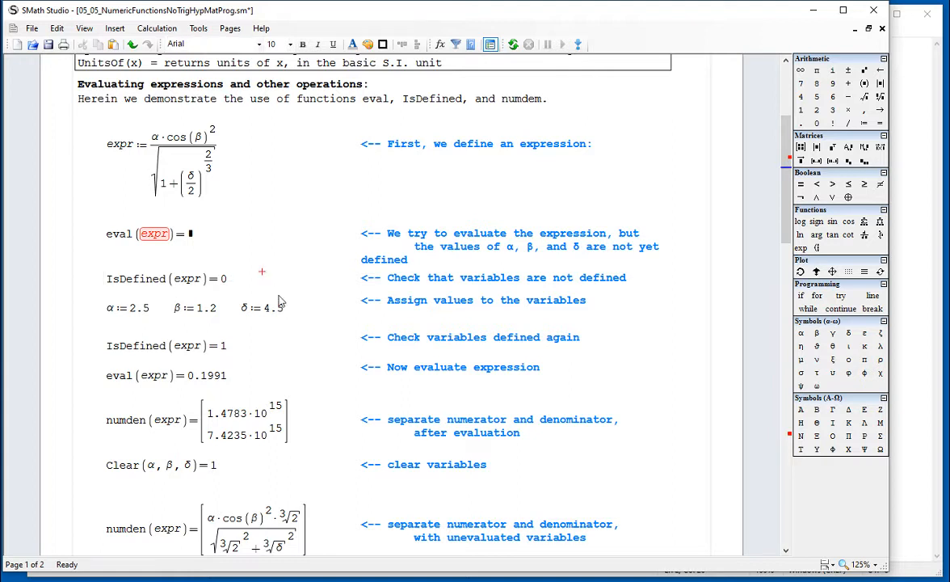
click(291, 318)
drag(291, 320, 124, 324)
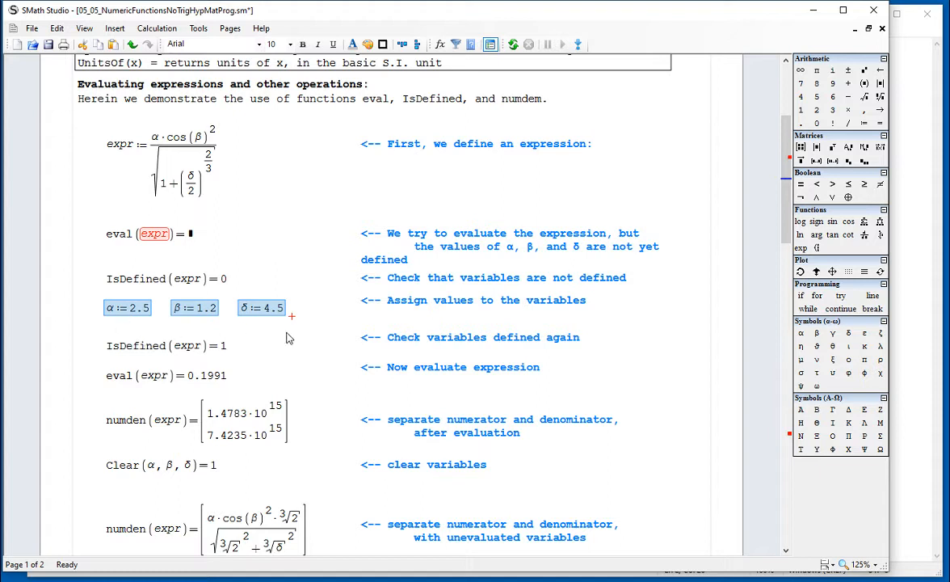
drag(232, 345, 203, 348)
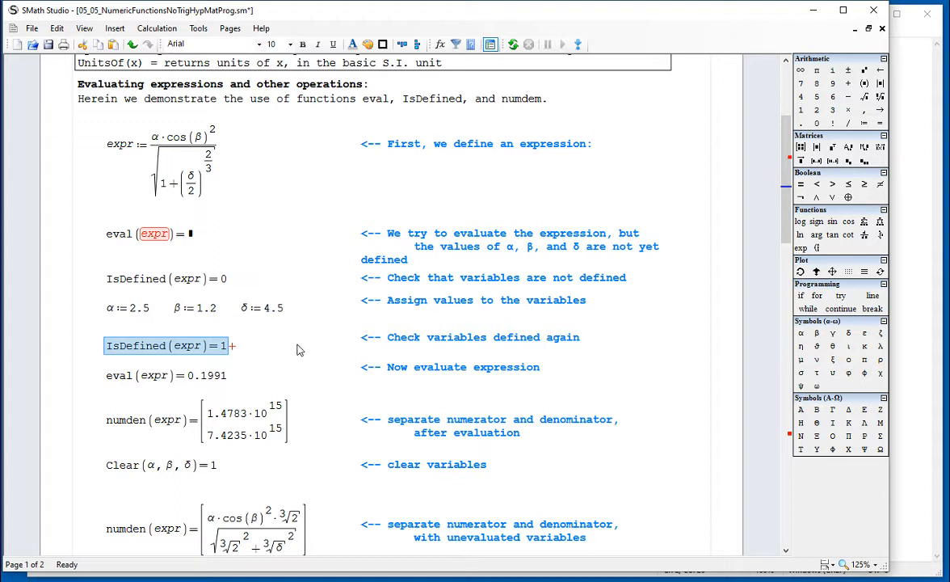
click(297, 349)
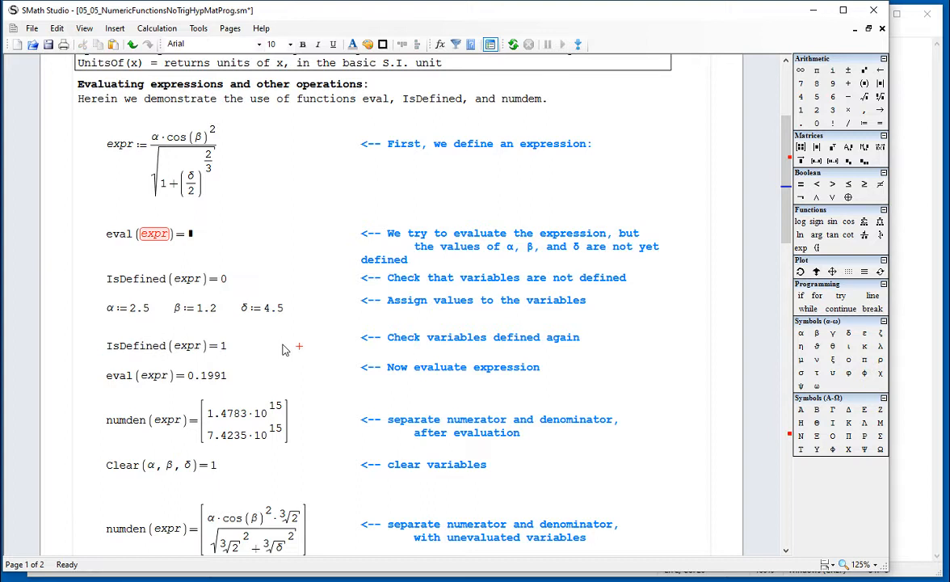
click(222, 347)
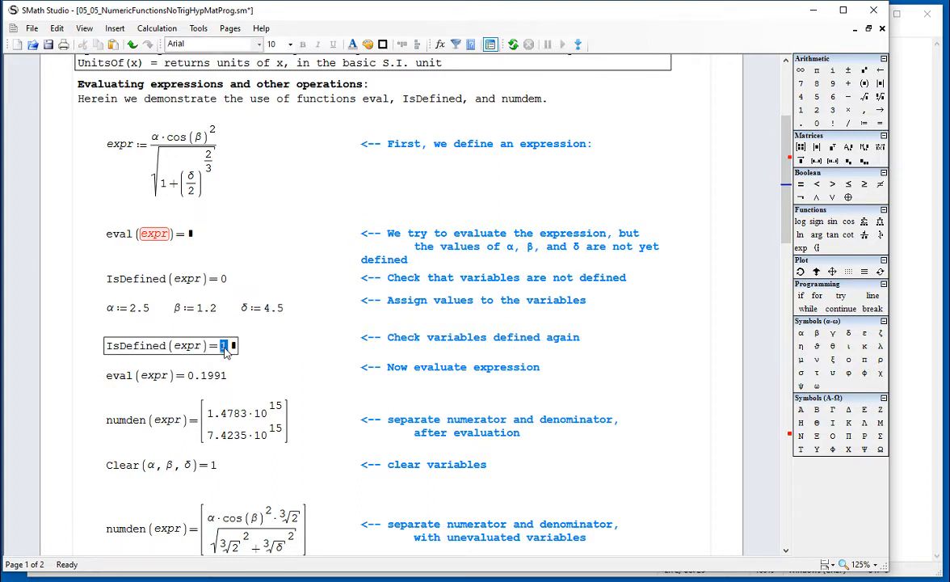
click(277, 345)
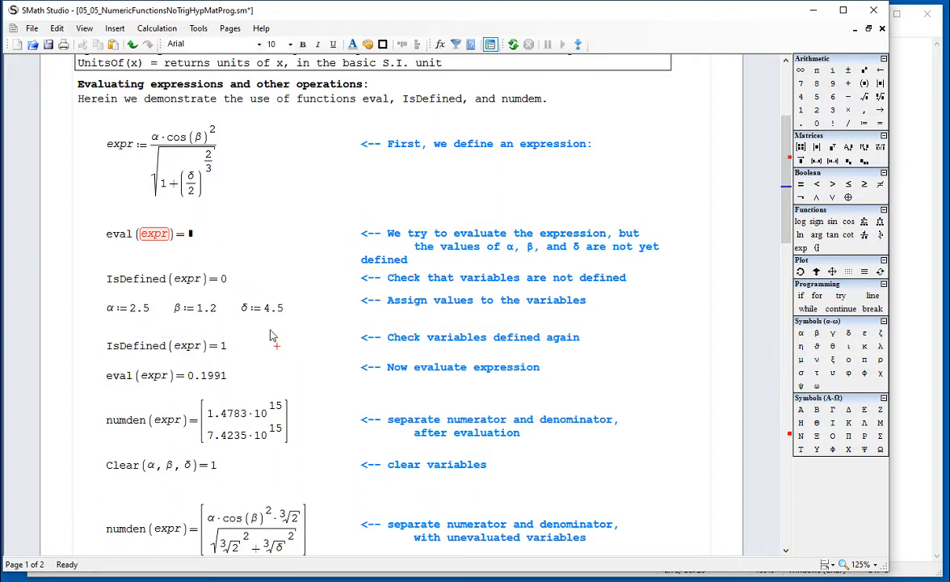
drag(277, 324, 122, 301)
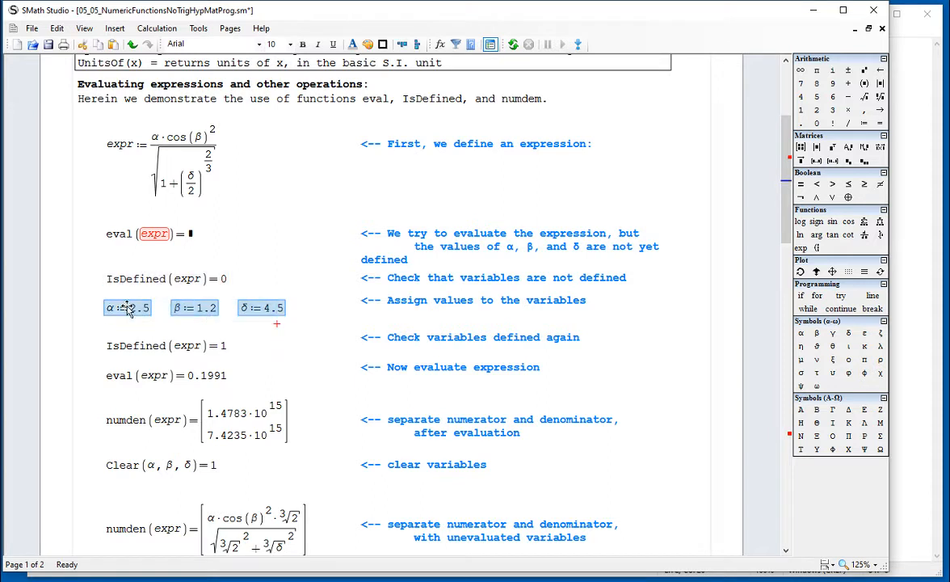
click(239, 375)
drag(239, 376, 204, 385)
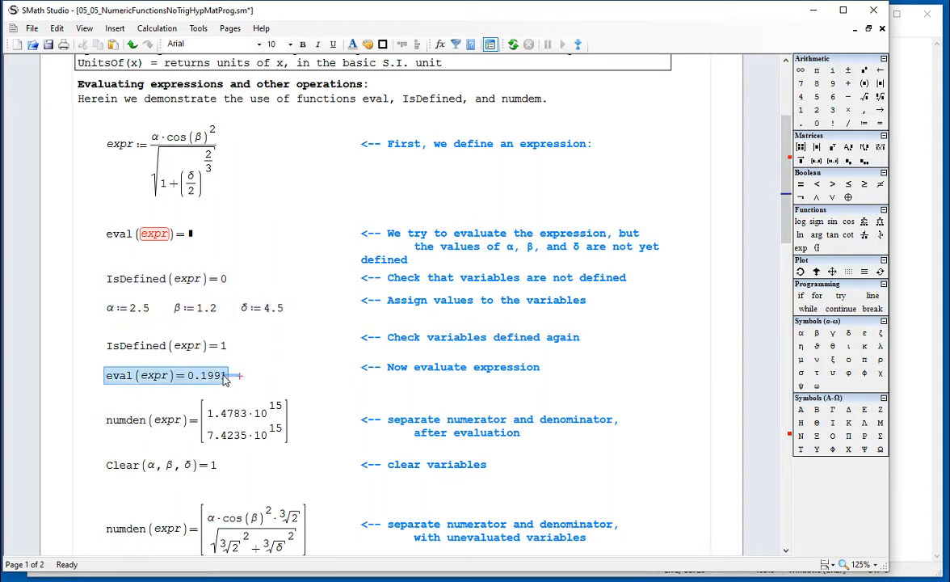
Evaluate expr directly beside the eval(expr) result, and delete that trial calculation
click(263, 376)
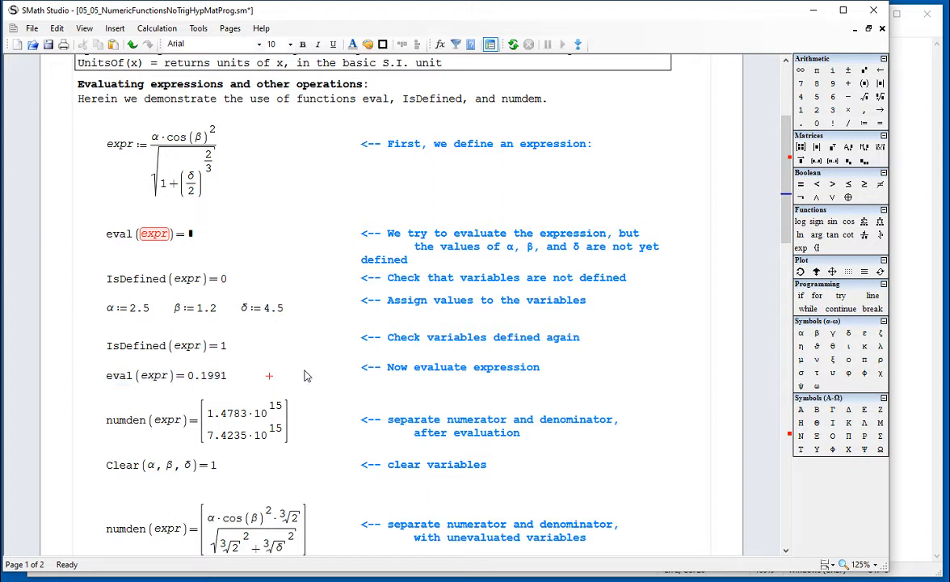
text(expr = 0.1991)
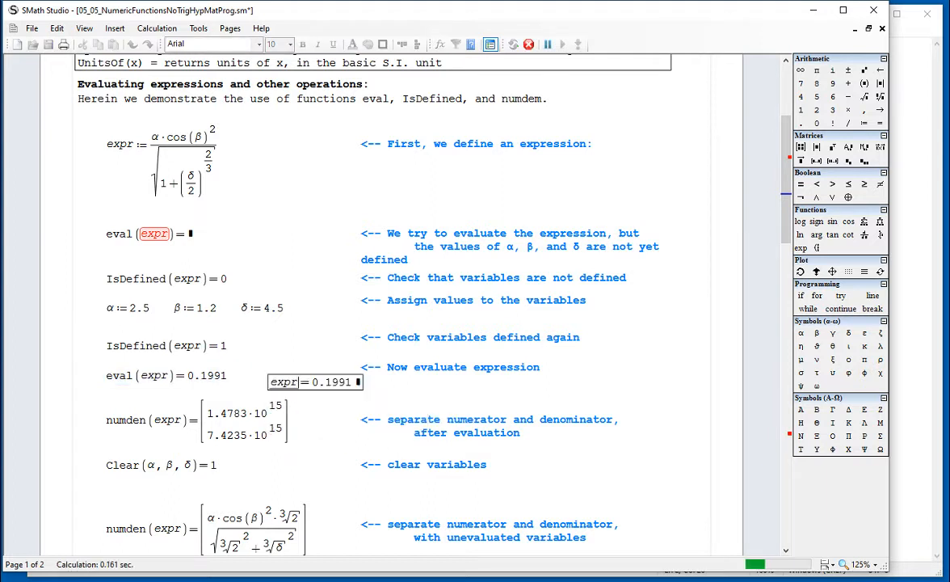
drag(314, 369, 315, 382)
key(Delete)
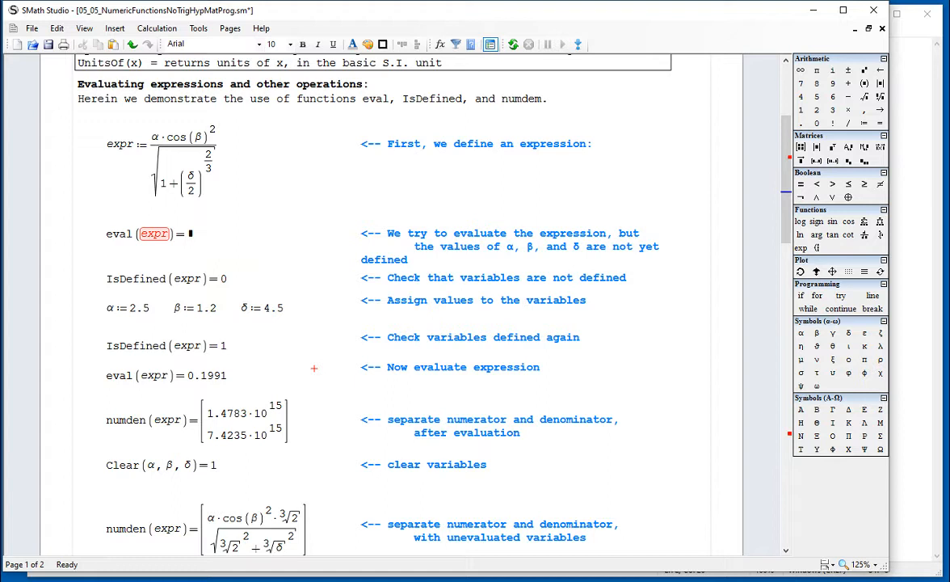
Examine the fraction in the expr definition and the numerator and denominator that numden(expr) returns after evaluation
drag(158, 143, 176, 160)
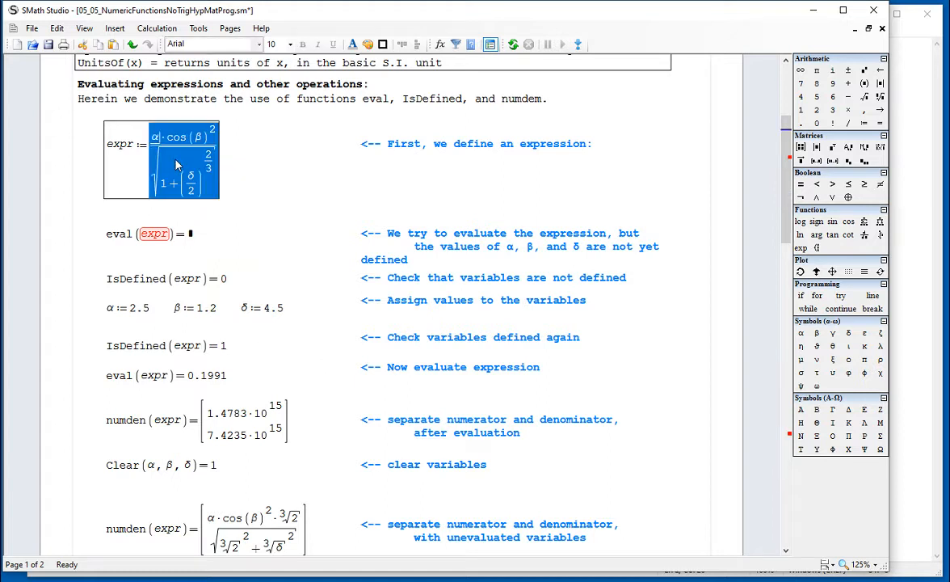
click(299, 354)
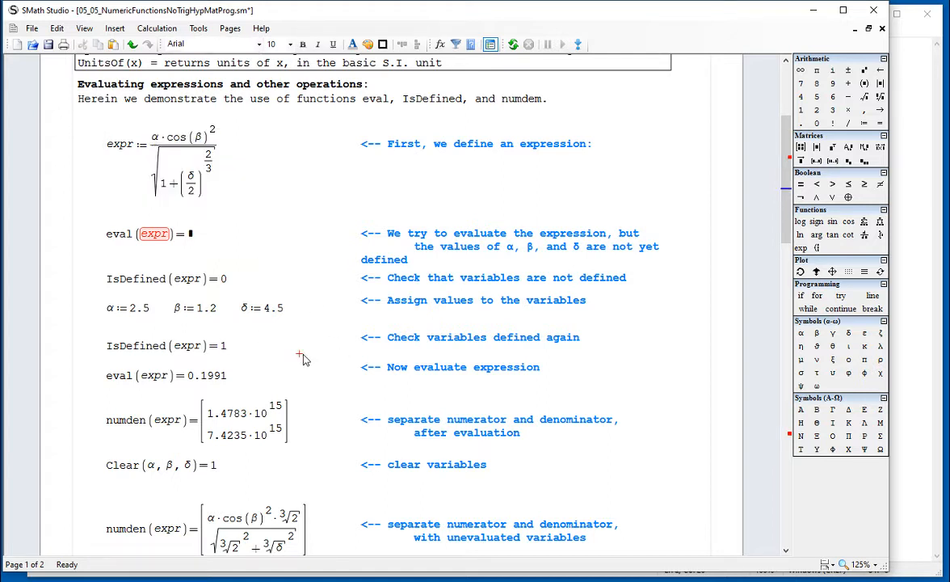
scroll(303, 359, down, 1)
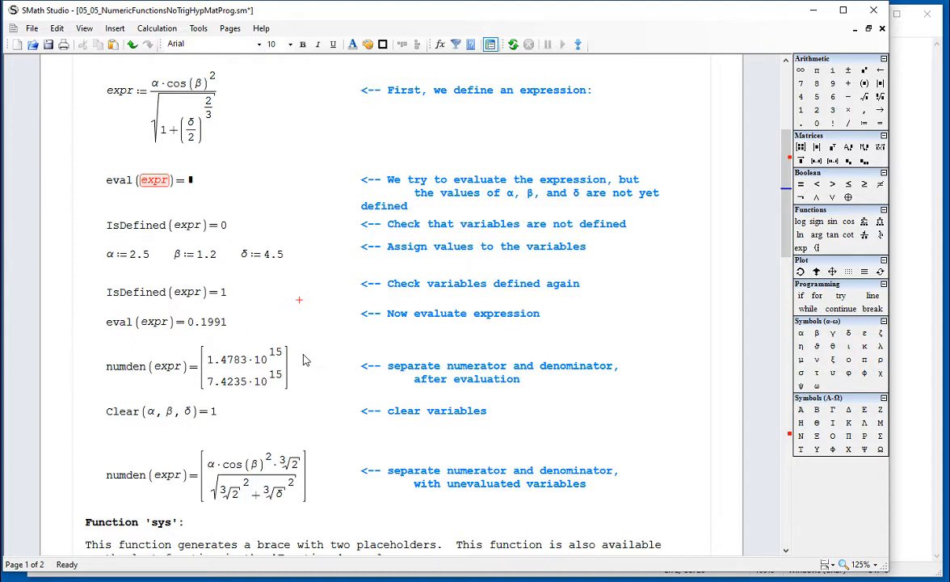
click(110, 369)
drag(110, 369, 260, 361)
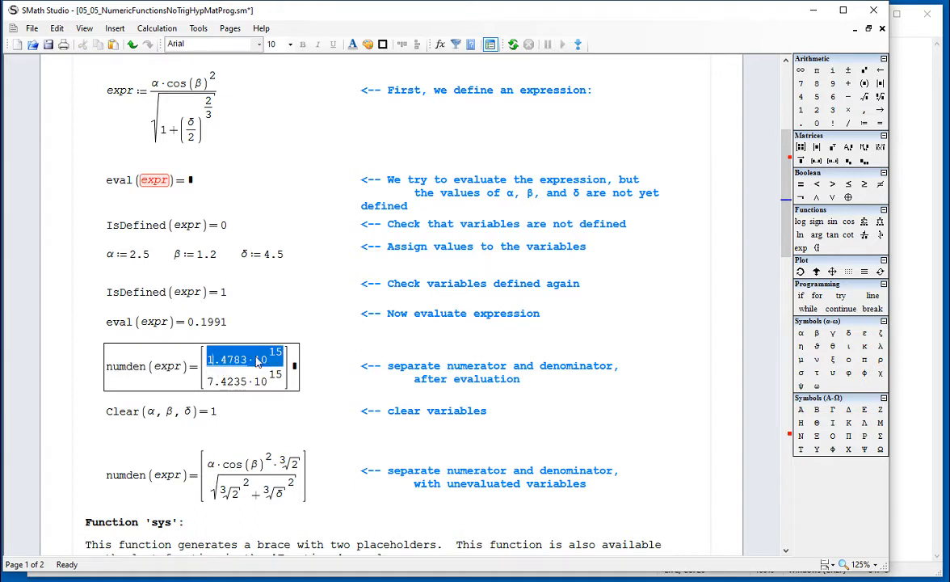
drag(211, 383, 270, 386)
click(330, 383)
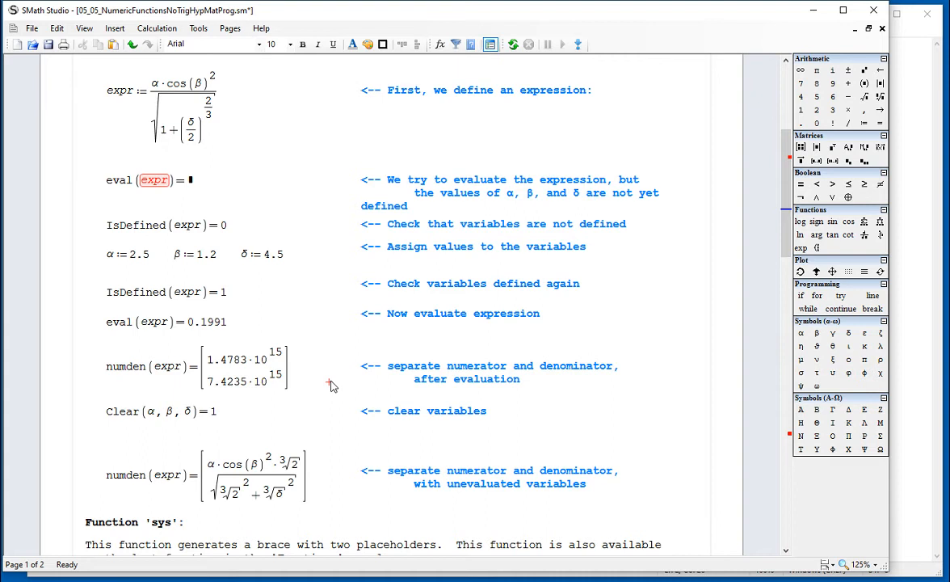
Evaluate a copy of expr's numerator in the blank area, and move it up beside the numden(expr) result where the variables are defined
drag(148, 84, 181, 89)
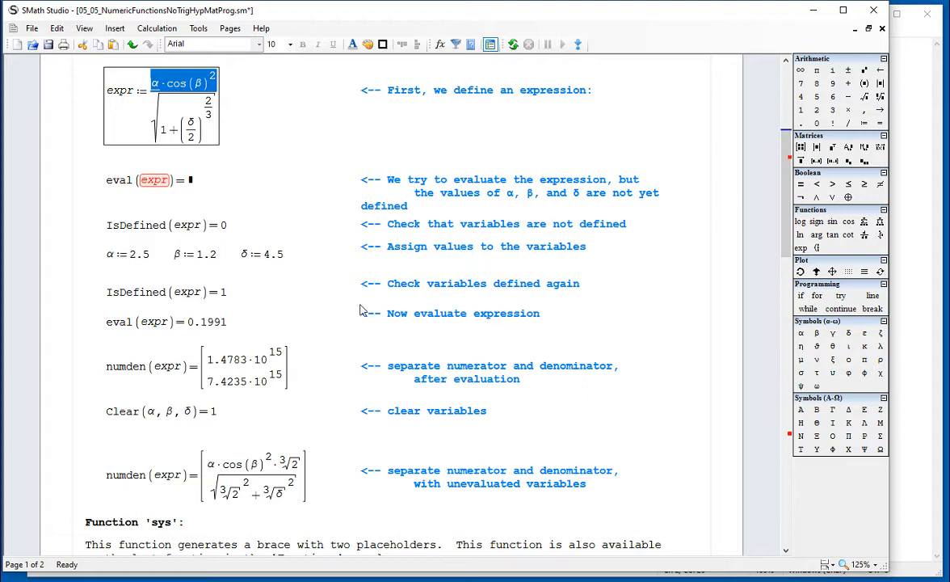
click(534, 408)
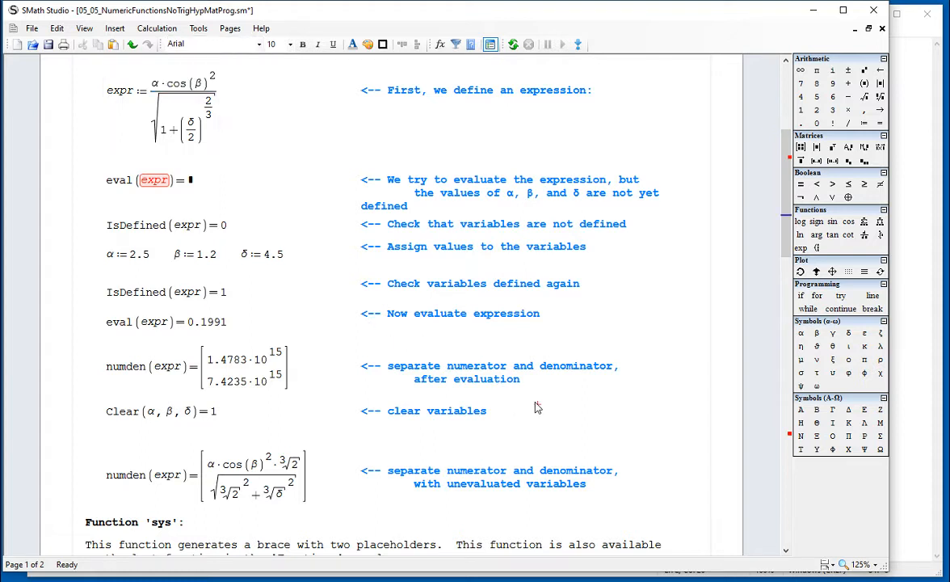
key(ctrl+v)
text(=)
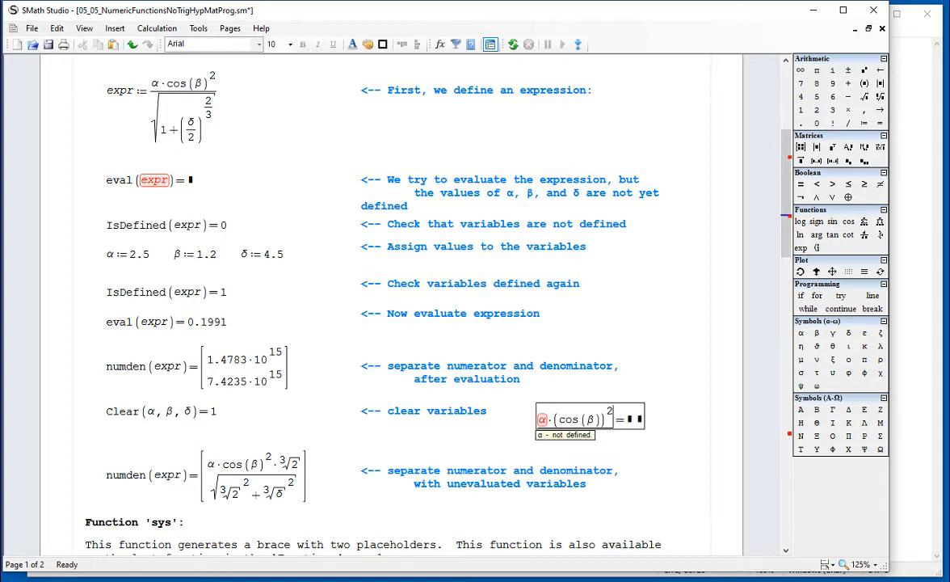
drag(611, 441, 612, 347)
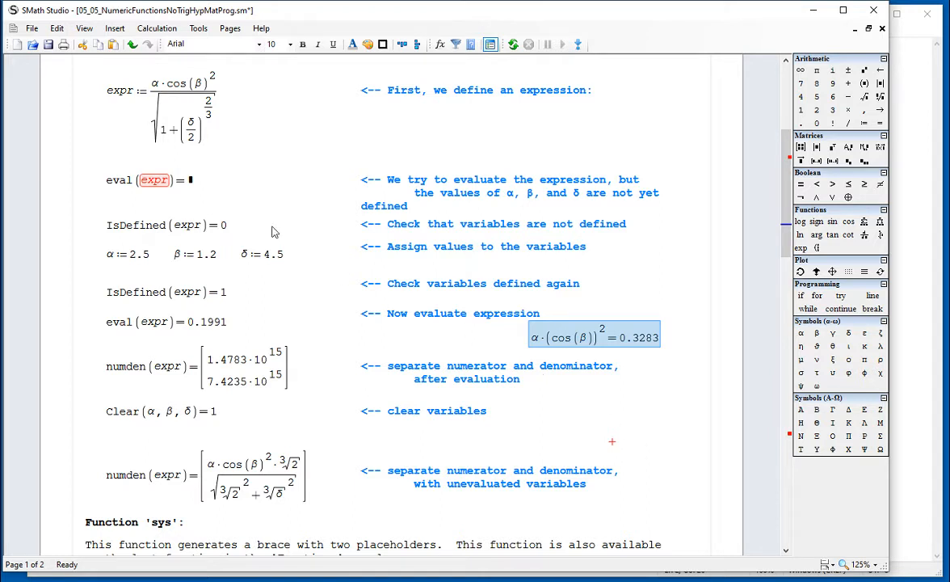
Evaluate a copy of expr's square-root denominator just above the trial numerator calculation
click(149, 123)
drag(148, 124, 164, 132)
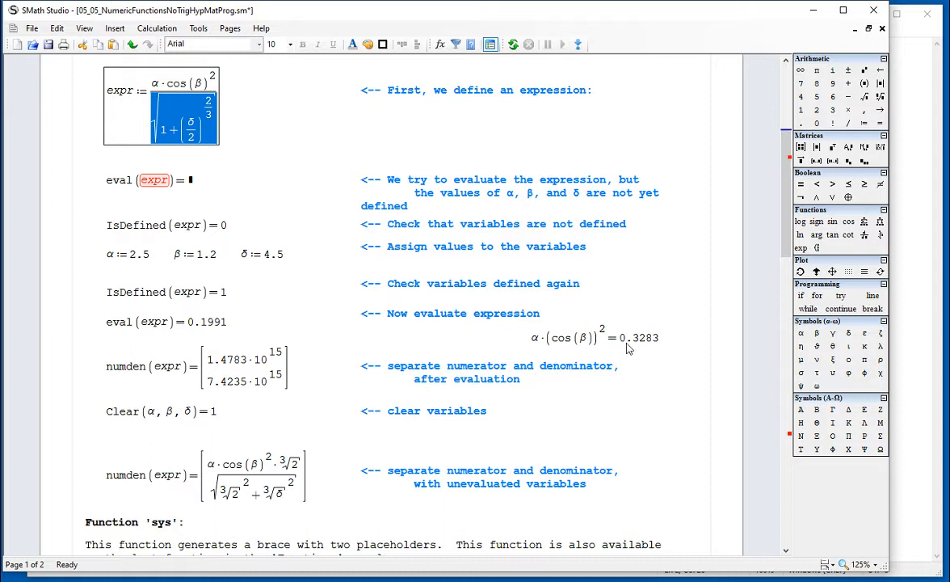
click(597, 279)
key(ctrl+v)
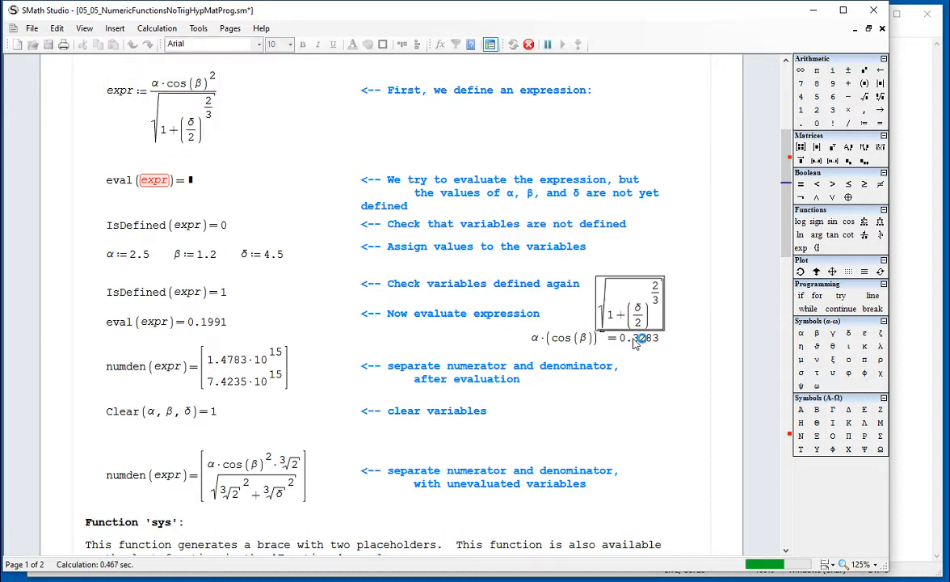
text(=1.6484)
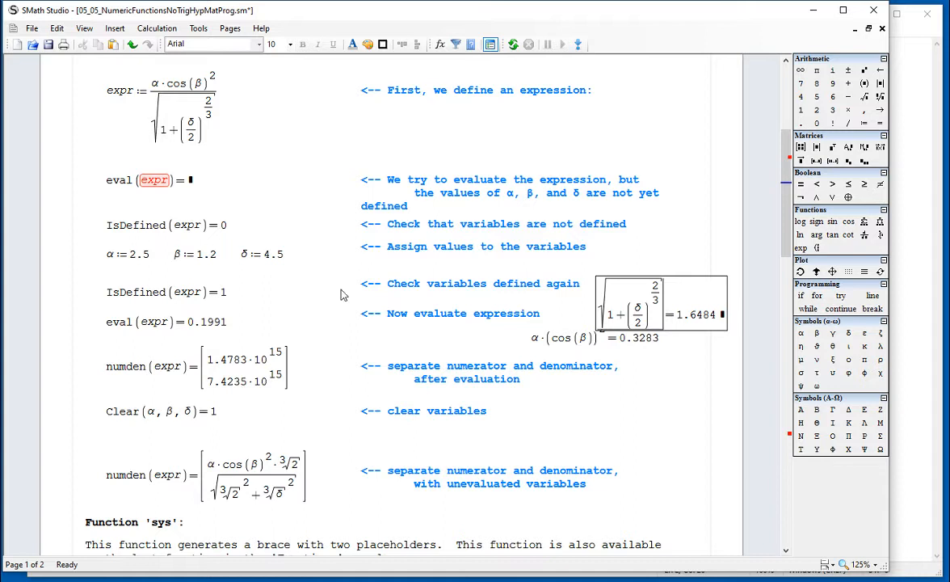
Compare the trial numerator and denominator with the evaluated numden(expr) vector, and delete both trial calculations
click(240, 385)
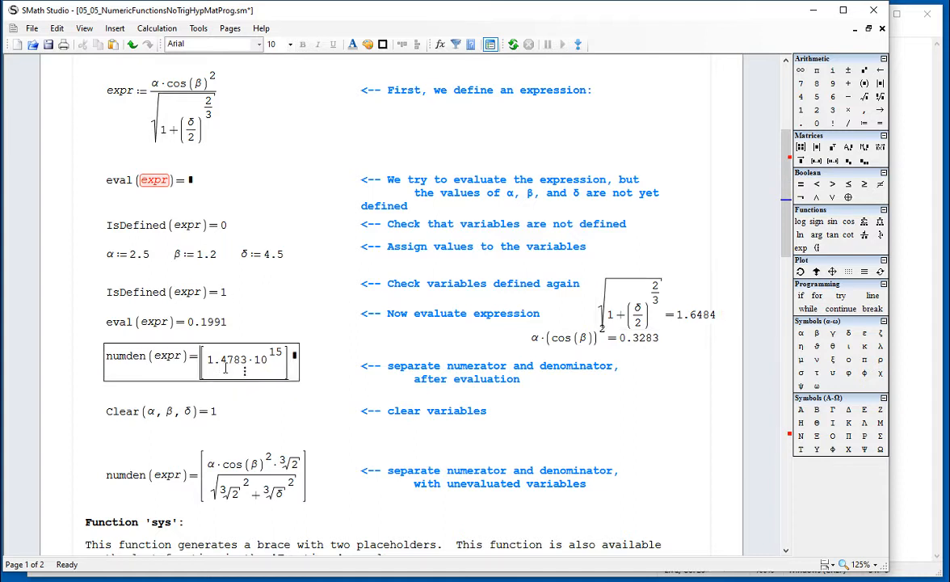
click(105, 382)
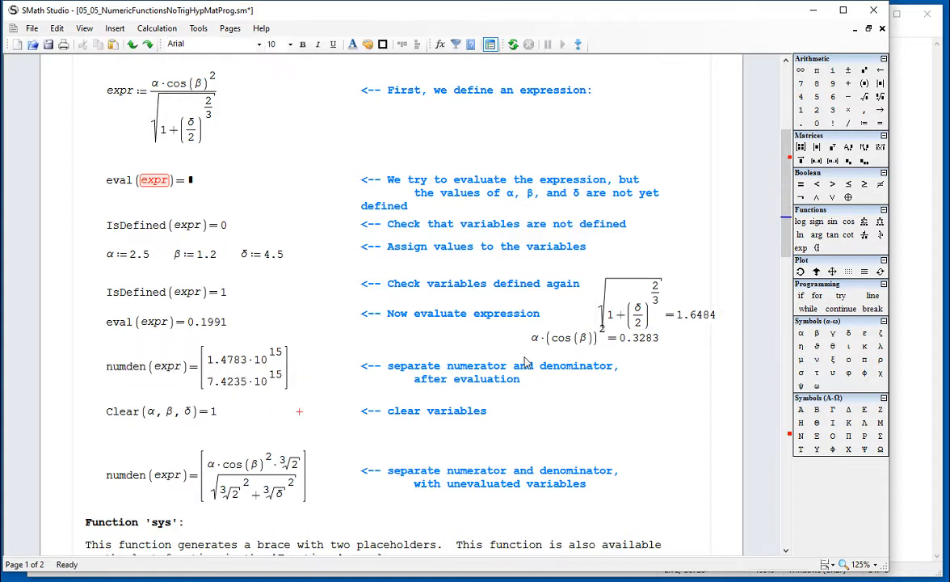
drag(663, 353, 652, 313)
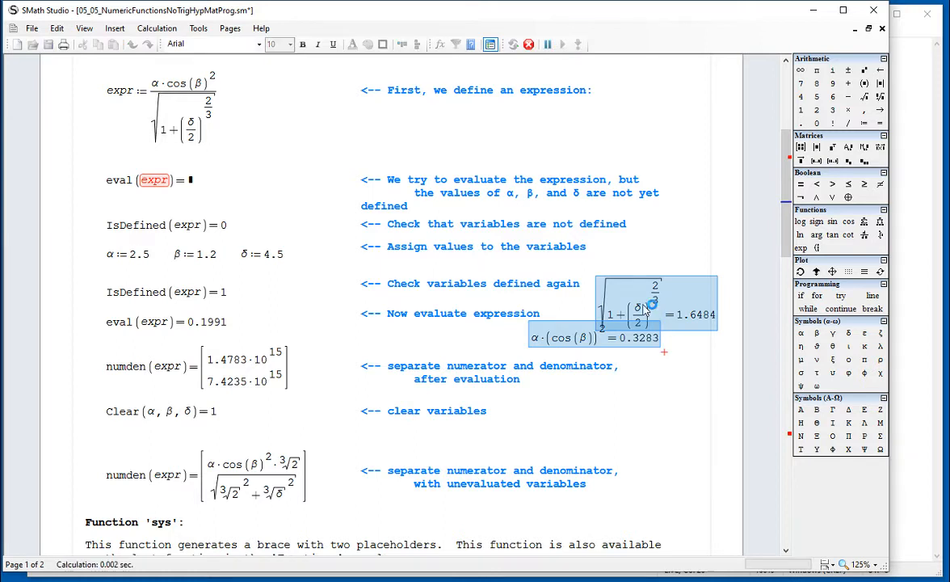
key(Delete)
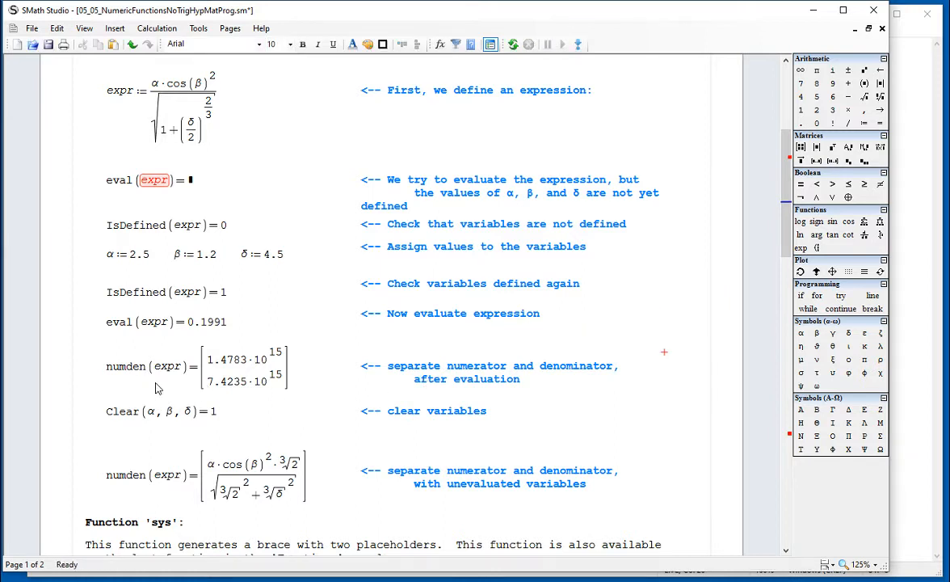
Copy the first element of the evaluated numden(expr) vector into the blank area beside eval(expr) as the numerator of a new fraction
click(145, 358)
click(156, 381)
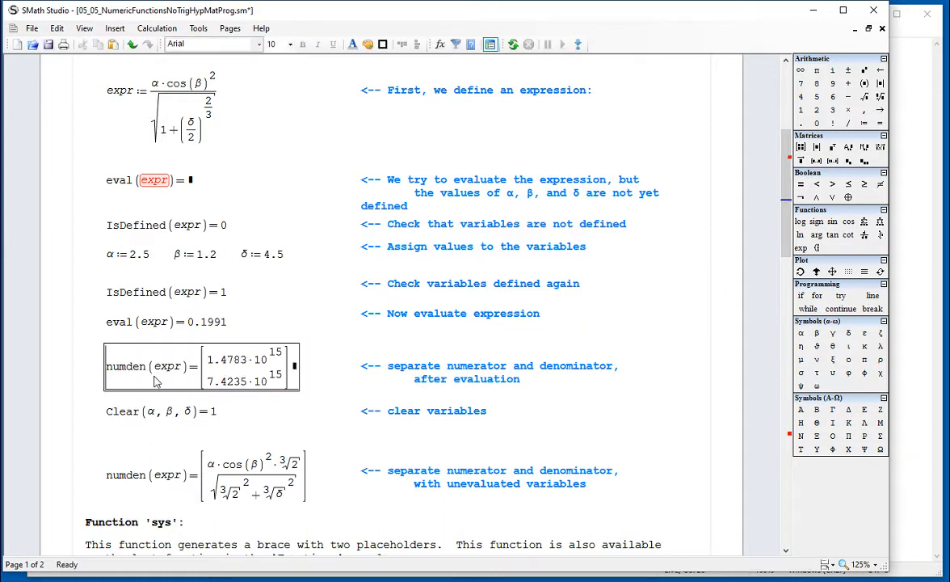
drag(232, 120, 211, 111)
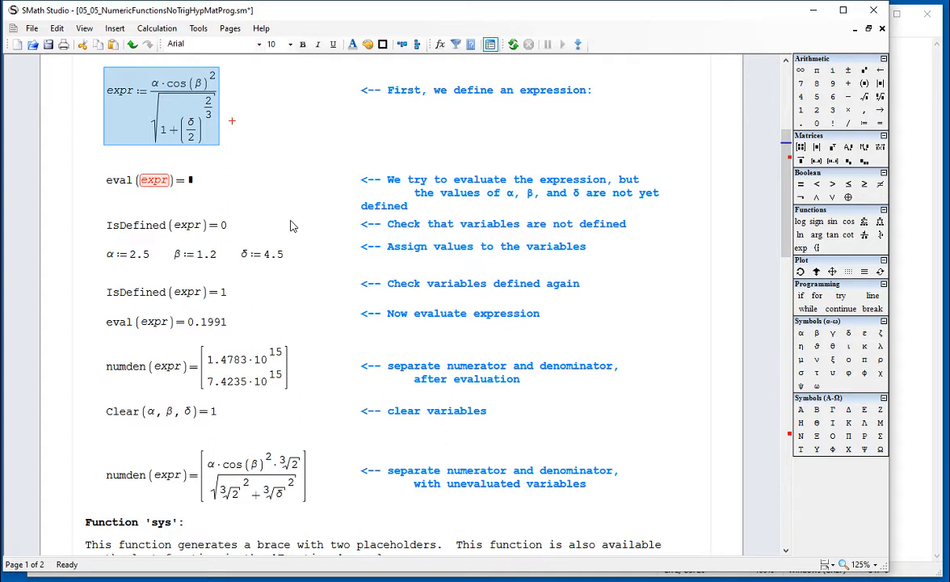
click(298, 383)
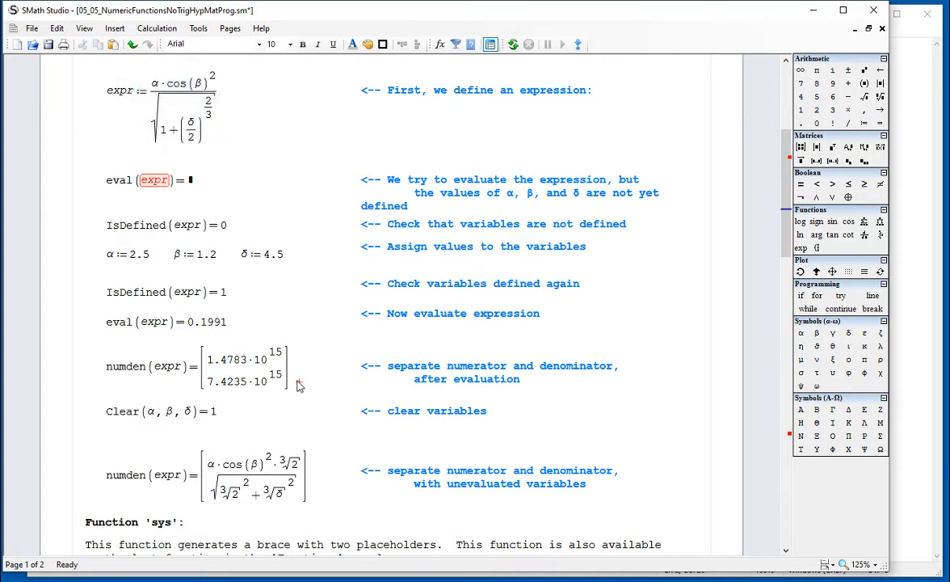
double_click(230, 360)
drag(231, 363, 272, 367)
key(ctrl+c)
click(591, 316)
key(ctrl+v)
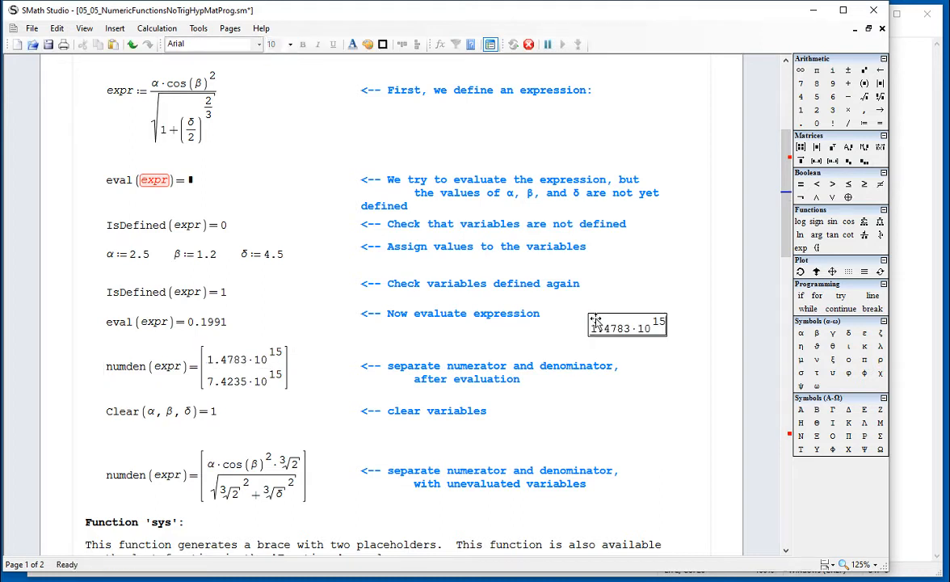
text(/)
Fill the fraction's denominator with the second element of the numden(expr) vector and evaluate the quotient
double_click(222, 384)
drag(222, 391, 264, 389)
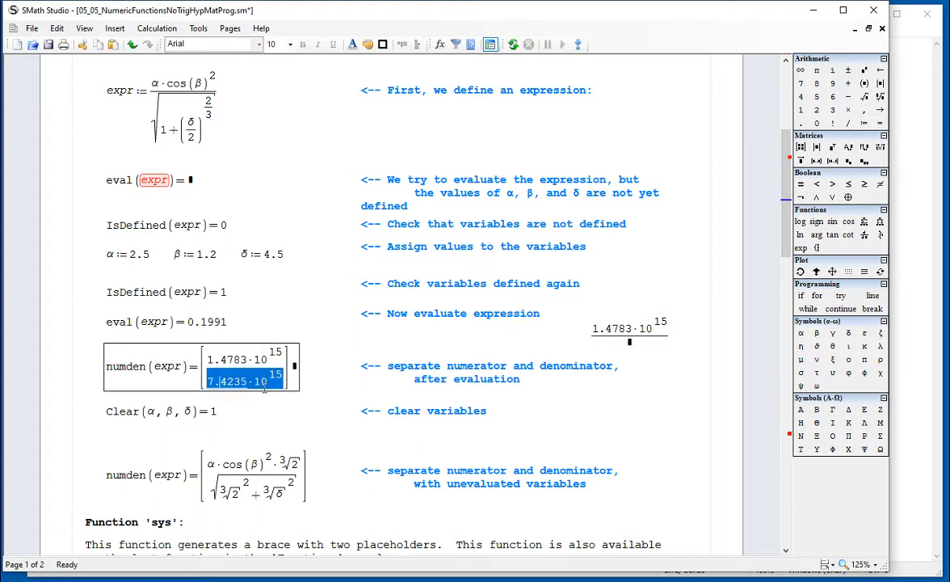
click(601, 339)
key(ctrl+v)
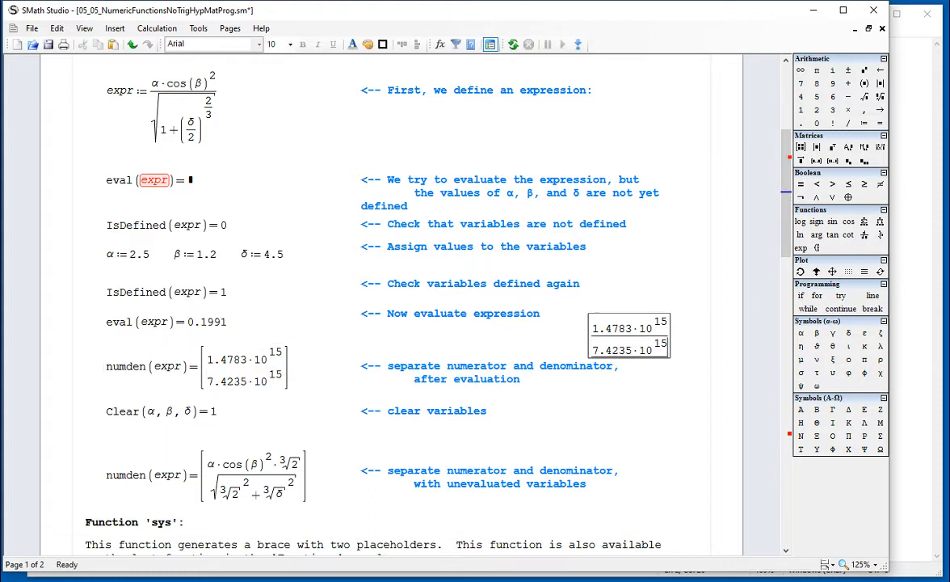
key(=)
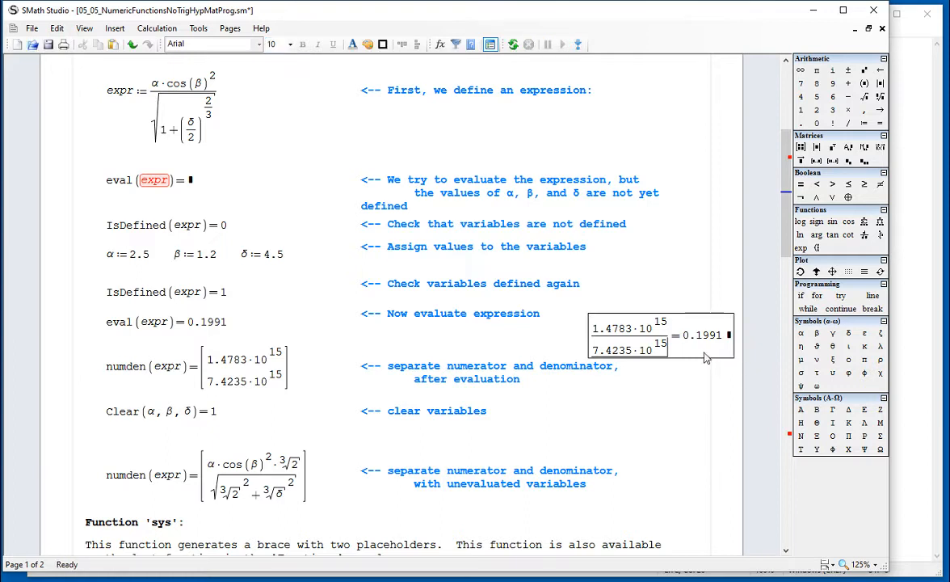
Compare the trial quotient with the eval(expr) result, and delete the trial fraction
double_click(683, 336)
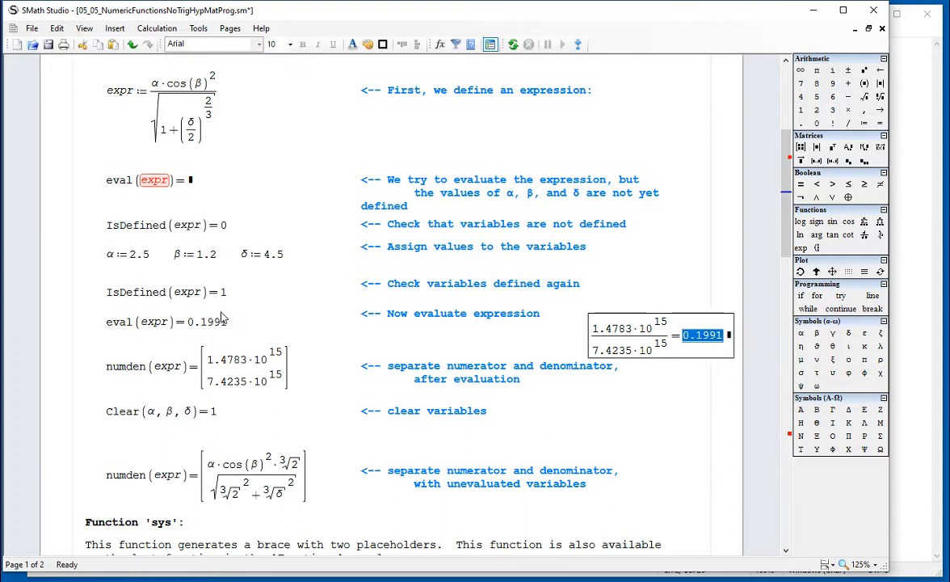
double_click(190, 325)
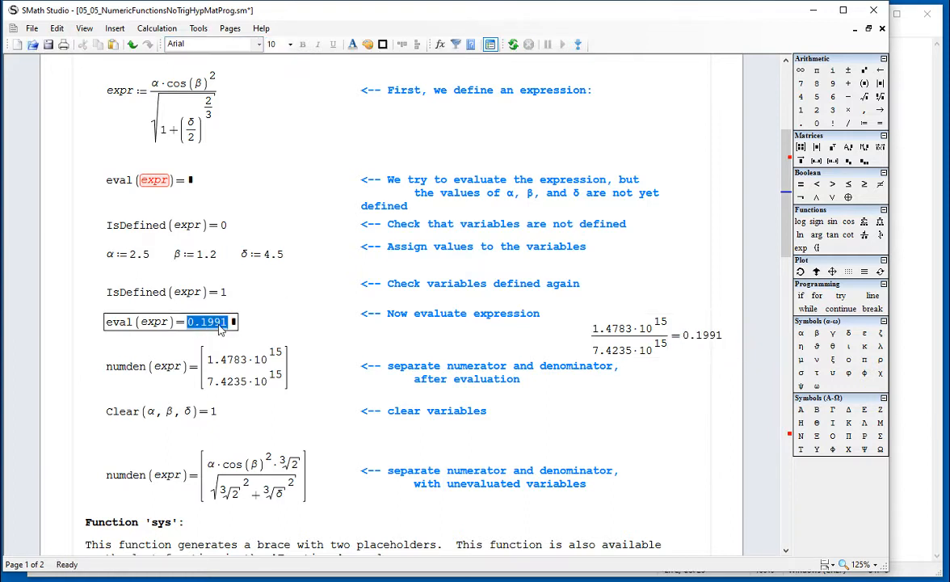
drag(595, 329, 652, 330)
double_click(601, 352)
drag(671, 374, 664, 339)
key(Delete)
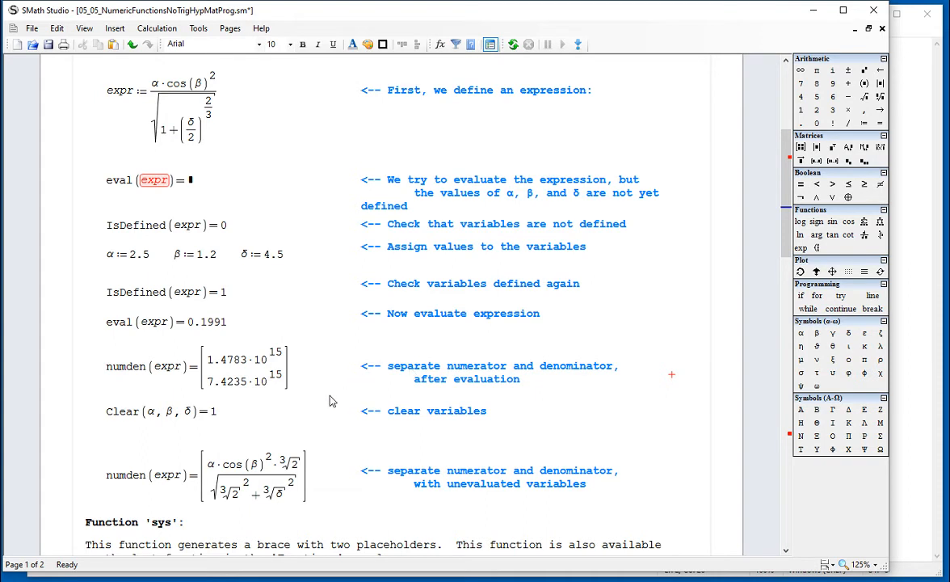
Examine the Clear(α, β, δ) line, its arguments and its returned value
scroll(330, 399, down, 2)
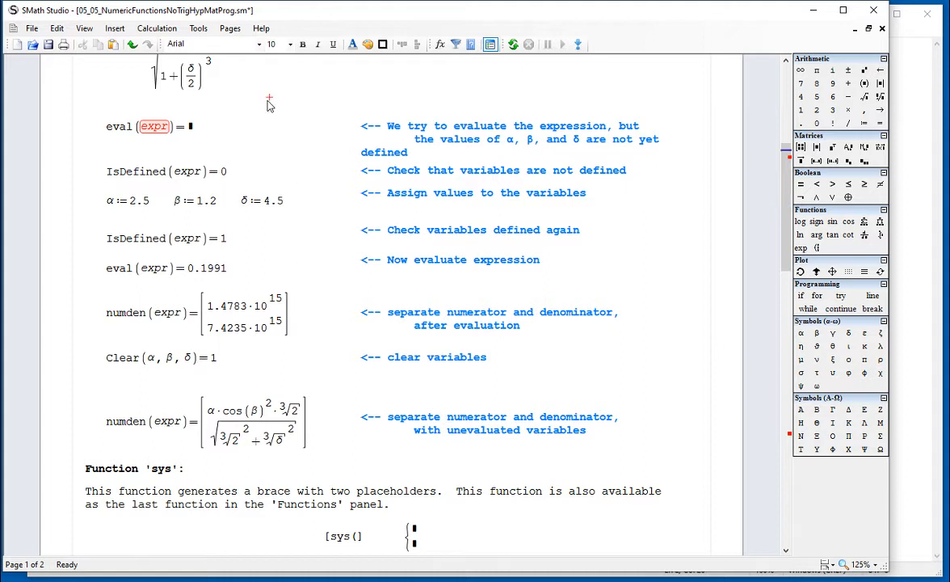
drag(249, 373, 148, 365)
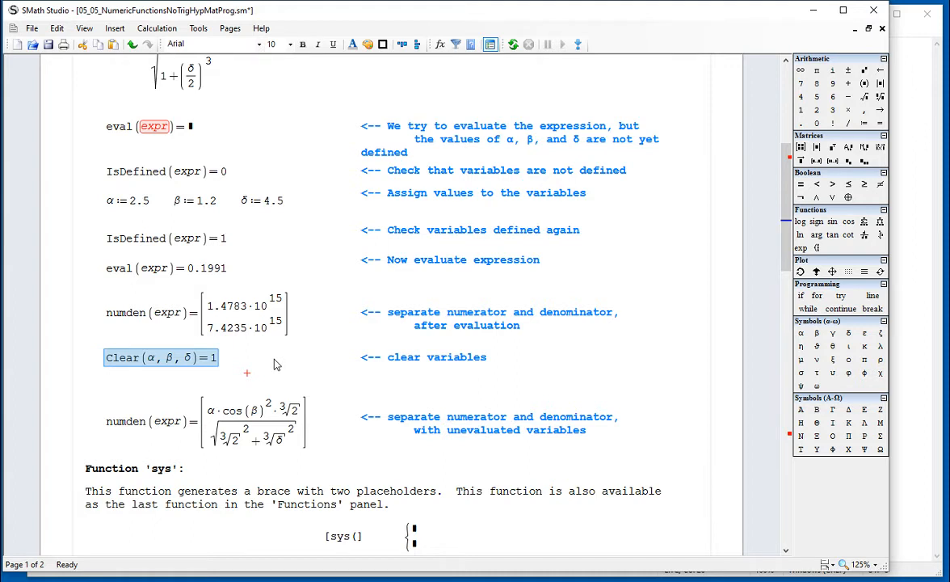
click(239, 365)
click(213, 358)
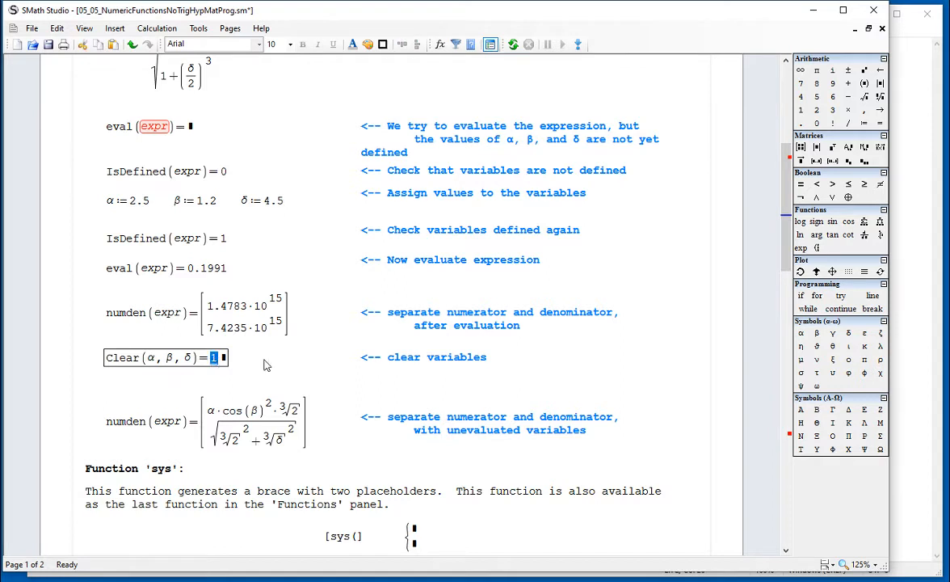
click(264, 359)
drag(188, 359, 168, 357)
click(283, 358)
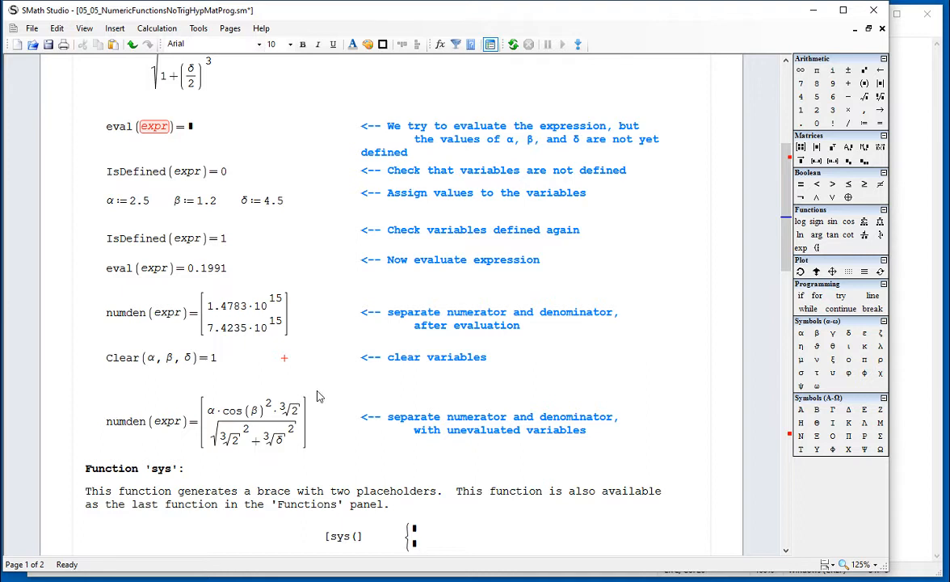
Compare the numerator and denominator in the expr definition with those that numden(expr) returns for the cleared variables
scroll(318, 392, up, 3)
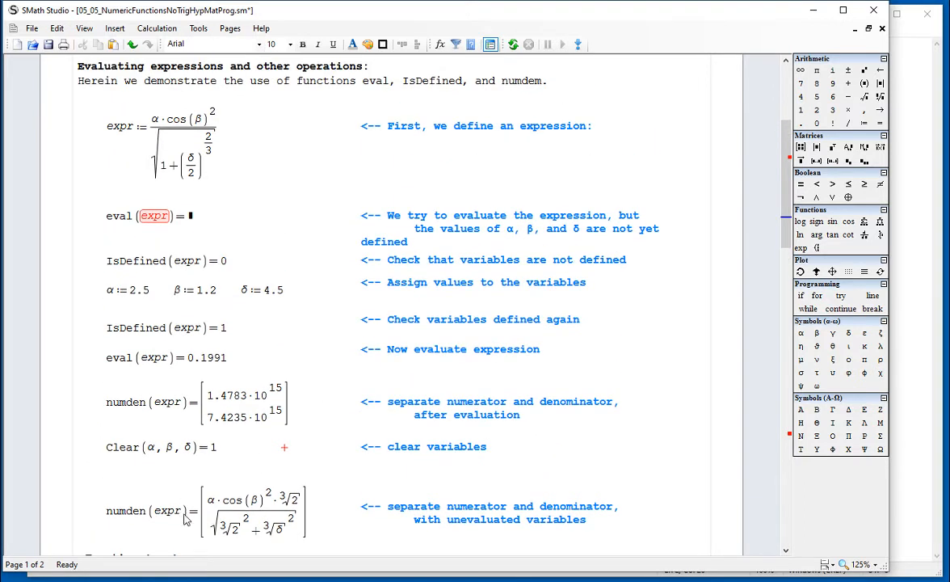
drag(185, 513, 152, 515)
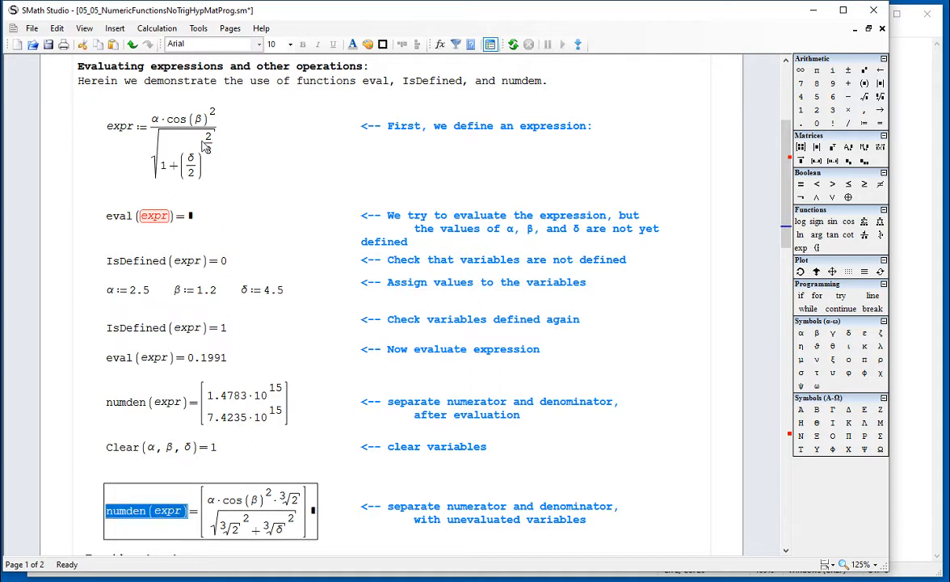
click(154, 121)
drag(154, 121, 197, 120)
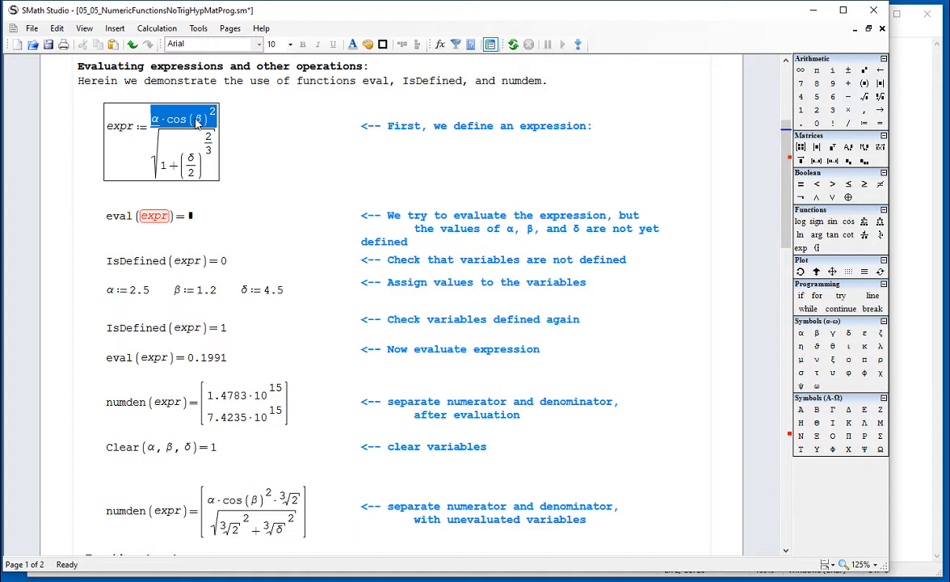
click(210, 504)
drag(212, 502, 262, 530)
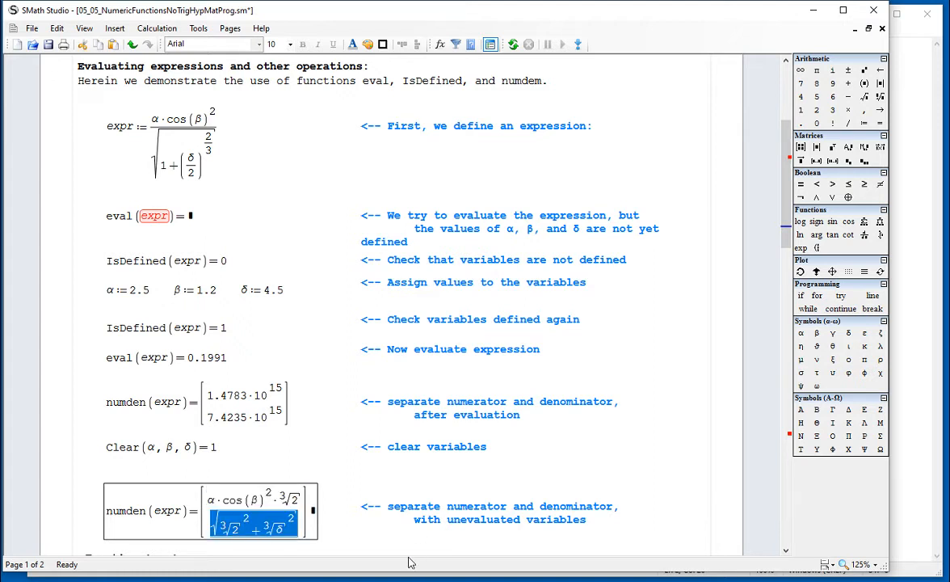
click(184, 169)
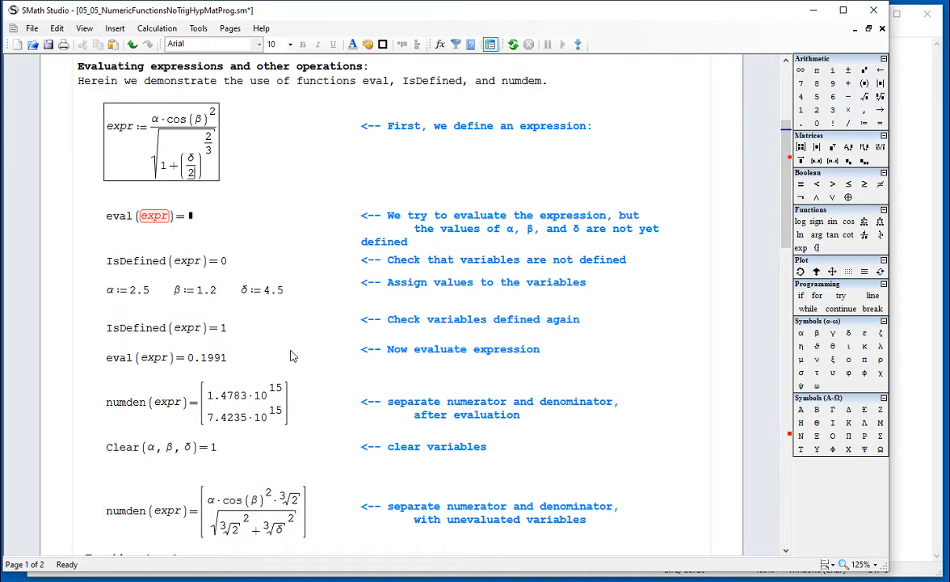
Insert three blank lines above the Function 'sys' heading
scroll(293, 353, down, 1)
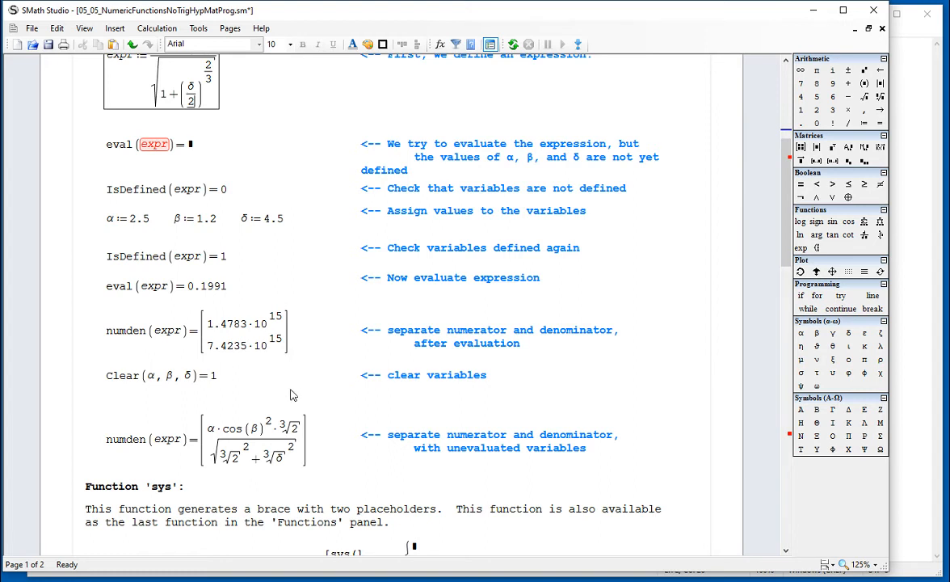
click(395, 482)
key(Return)
key(Return)
key(Return)
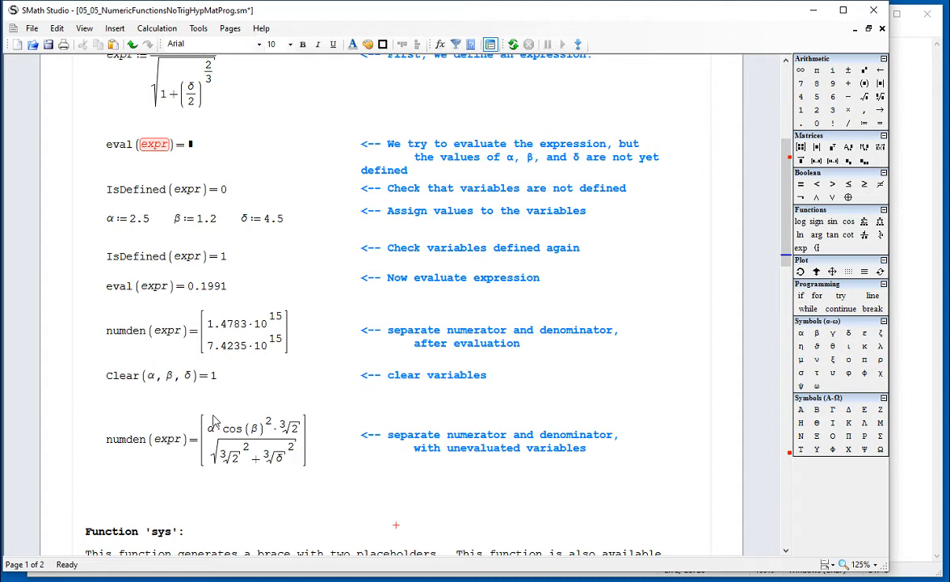
Evaluate a copy of the symbolic numerator from the last numden(expr) vector just below the comment about assigning values to the variables
drag(209, 424, 288, 429)
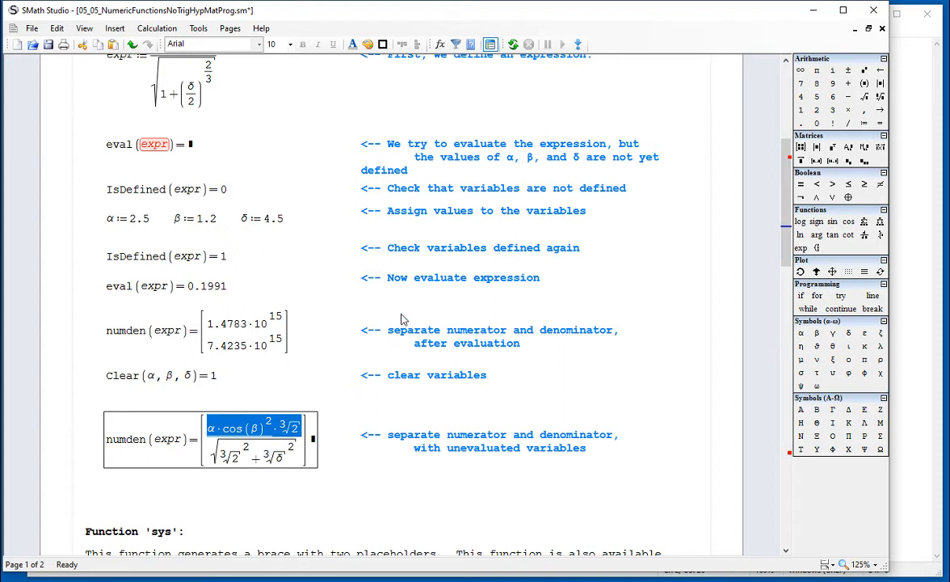
click(455, 227)
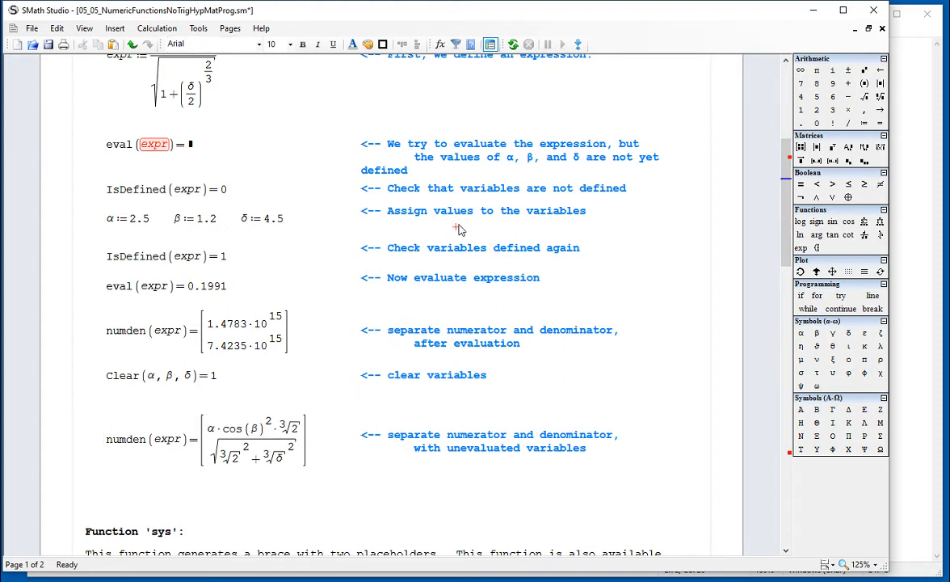
key(ctrl+v)
text(=)
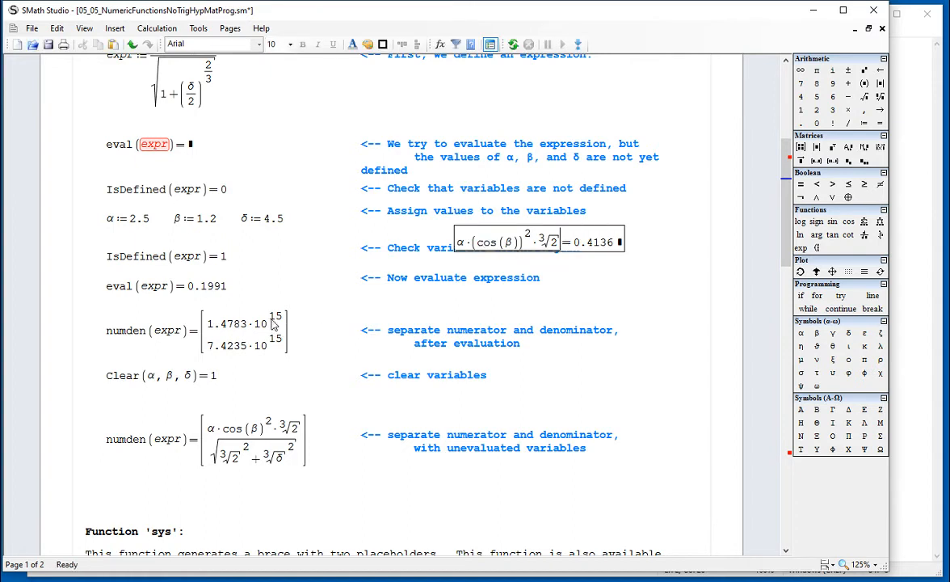
Compare the trial numerator calculation with the evaluated numden(expr) numerator and delete the trial calculation beside the comments
drag(274, 318, 211, 324)
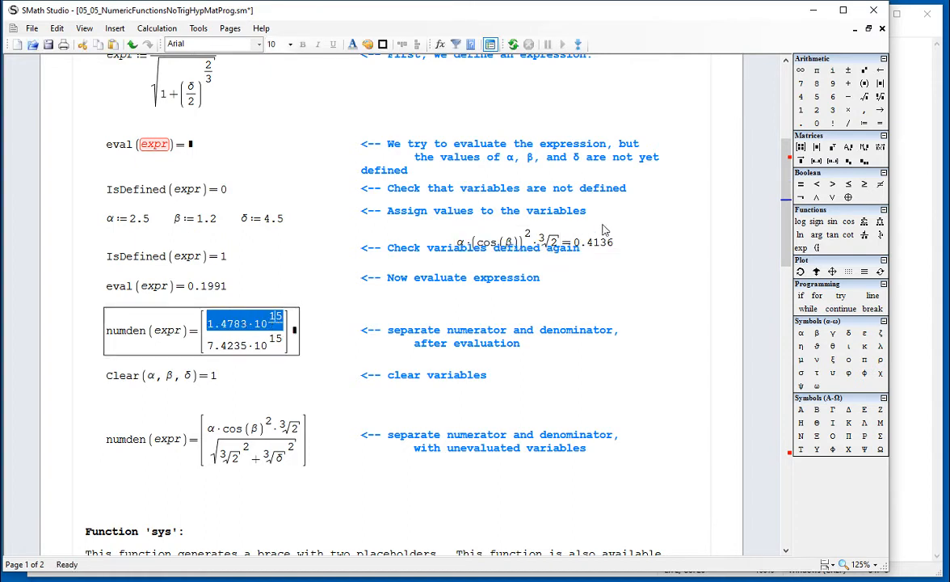
drag(612, 226, 611, 230)
key(Delete)
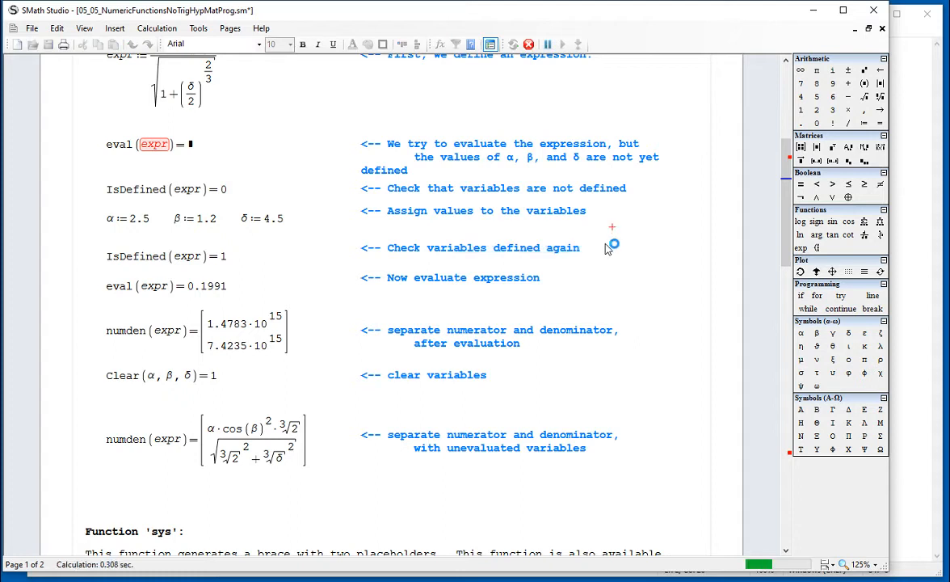
Compare the symbolic numden(expr) result with the numerator and denominator in the expr definition
drag(330, 467, 290, 426)
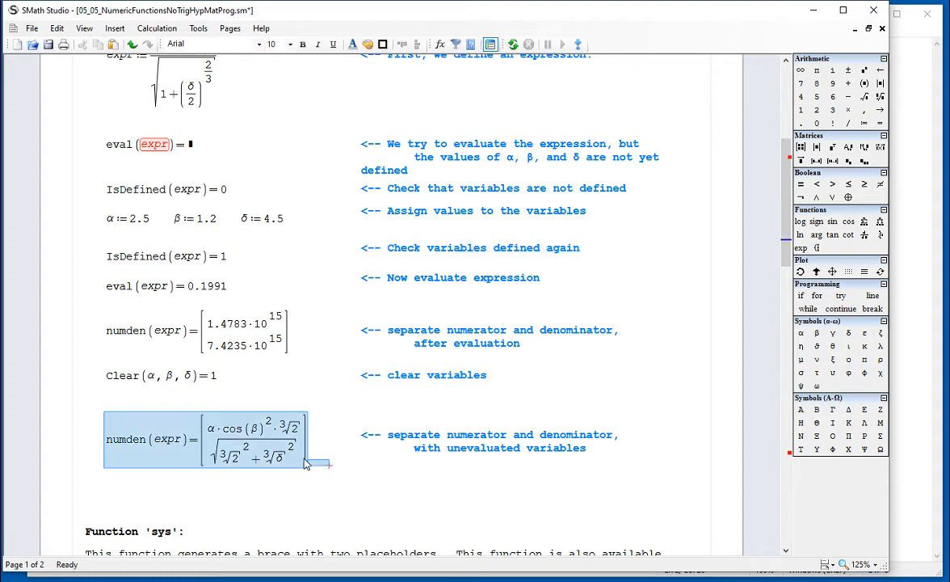
drag(232, 85, 196, 93)
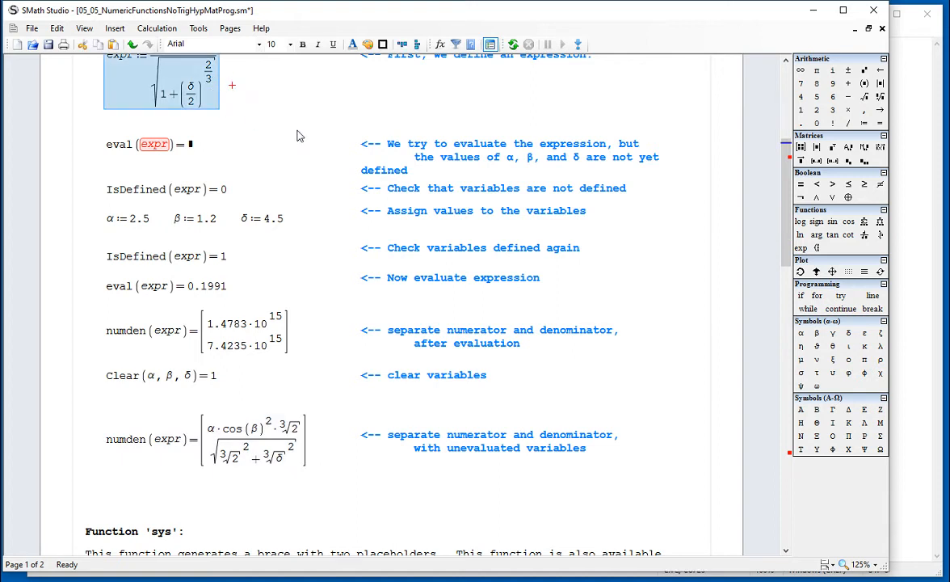
scroll(276, 158, down, 1)
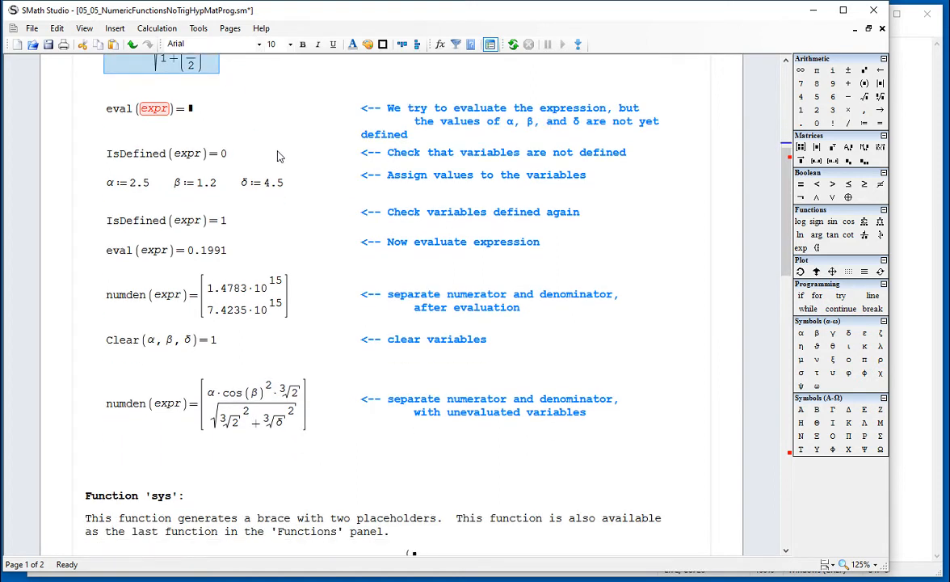
scroll(278, 155, up, 2)
scroll(277, 152, up, 1)
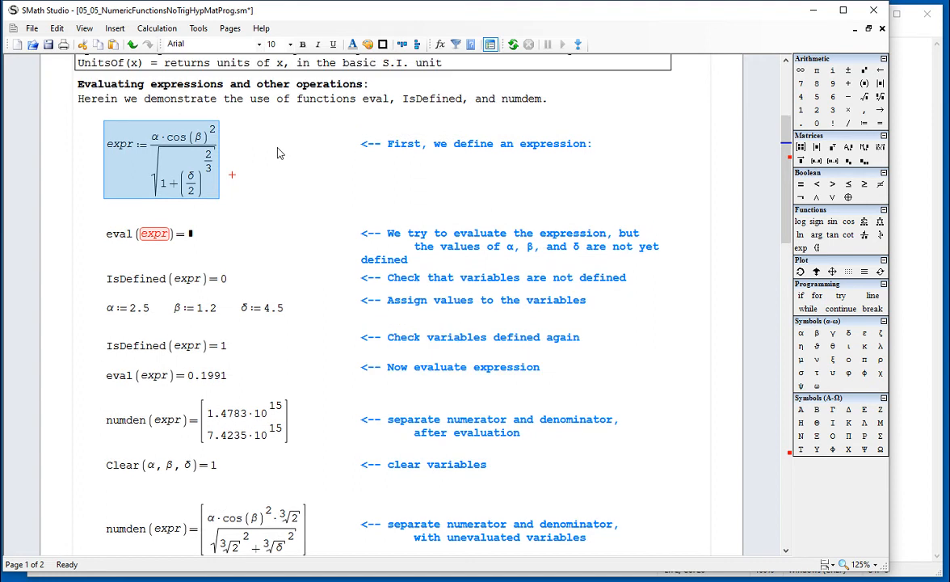
scroll(277, 154, down, 1)
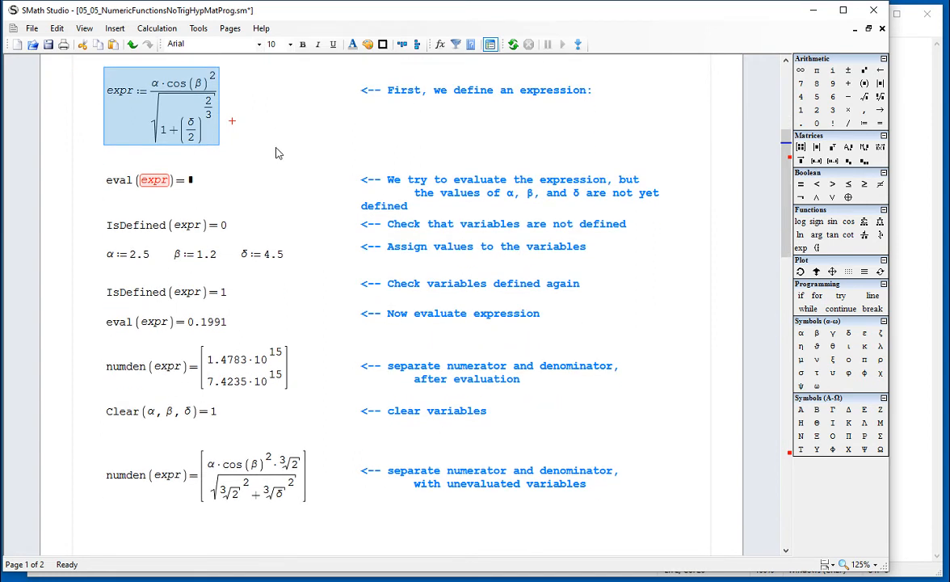
click(275, 152)
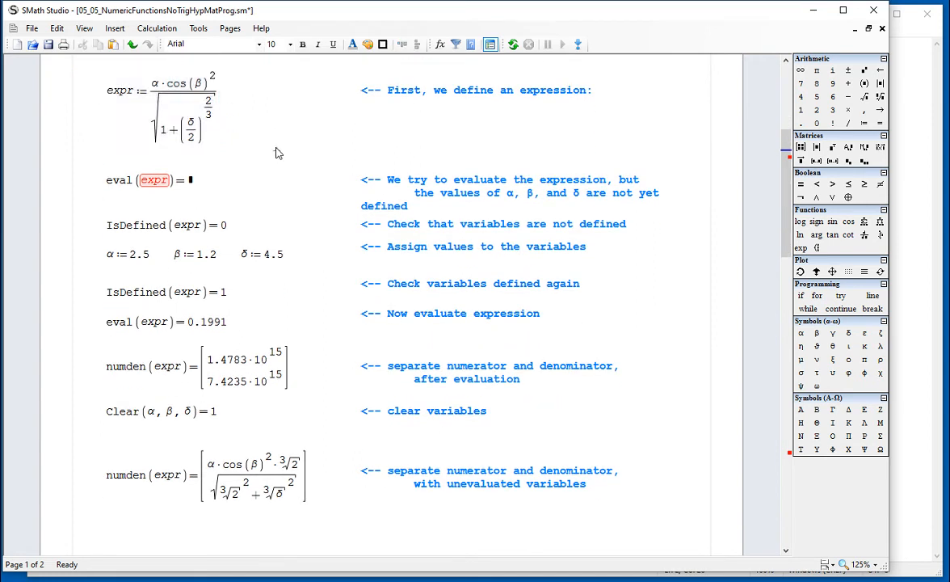
drag(150, 78, 178, 115)
click(284, 164)
scroll(284, 174, down, 1)
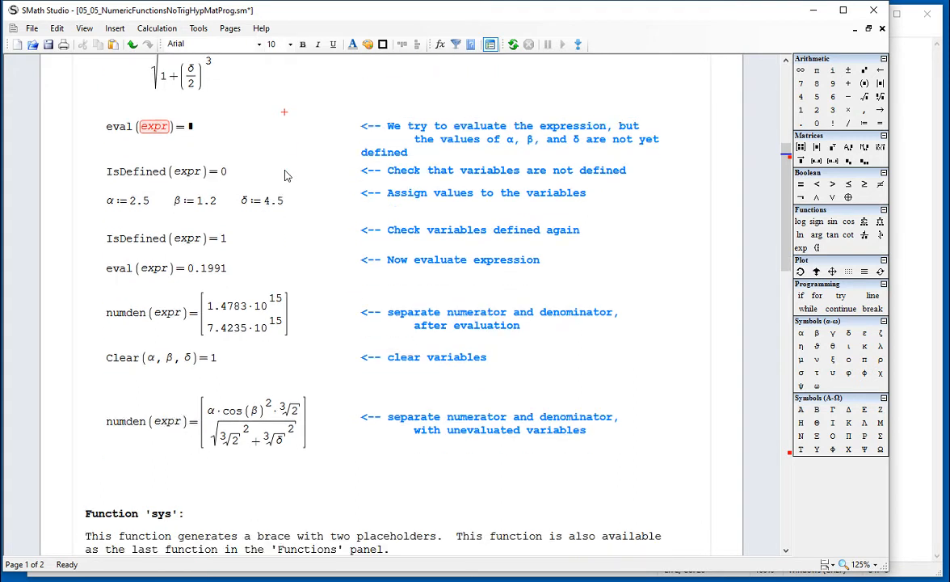
Examine the Function 'sys' section and its example brace with two placeholders
scroll(285, 174, down, 1)
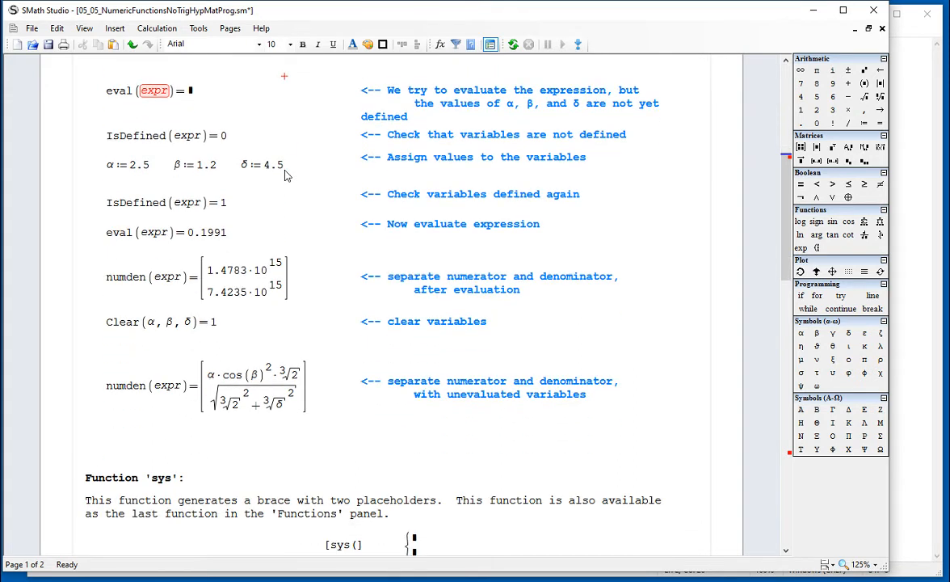
scroll(297, 179, down, 1)
scroll(304, 195, down, 7)
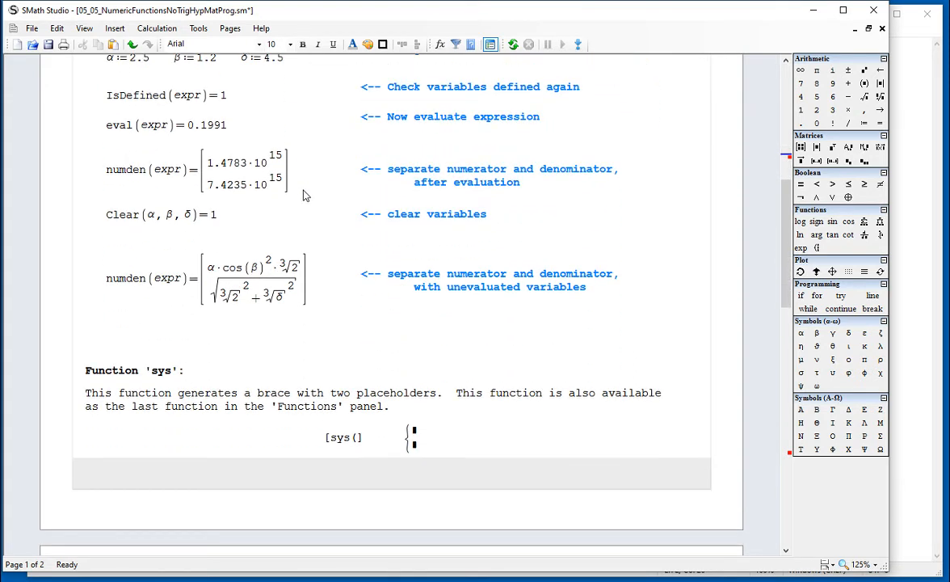
scroll(303, 195, down, 2)
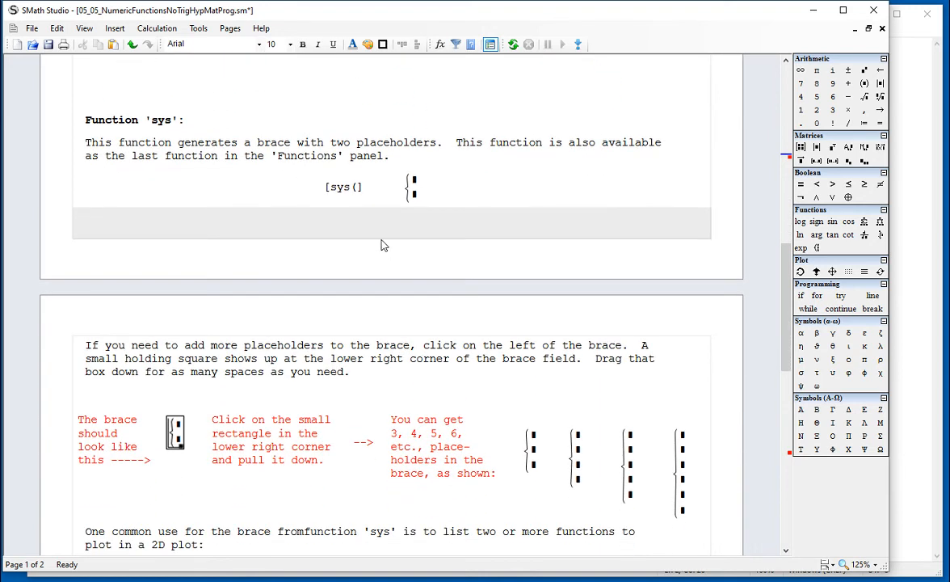
click(409, 187)
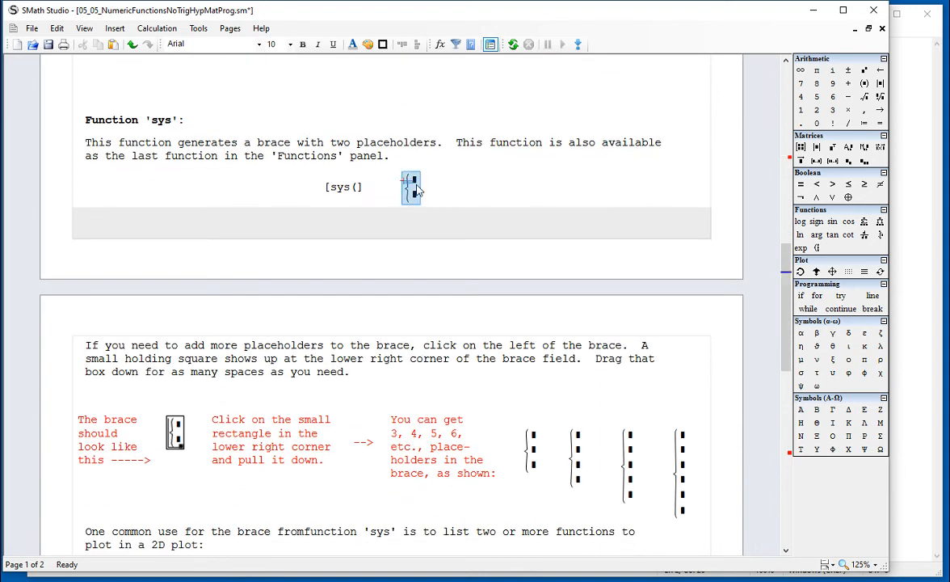
click(464, 184)
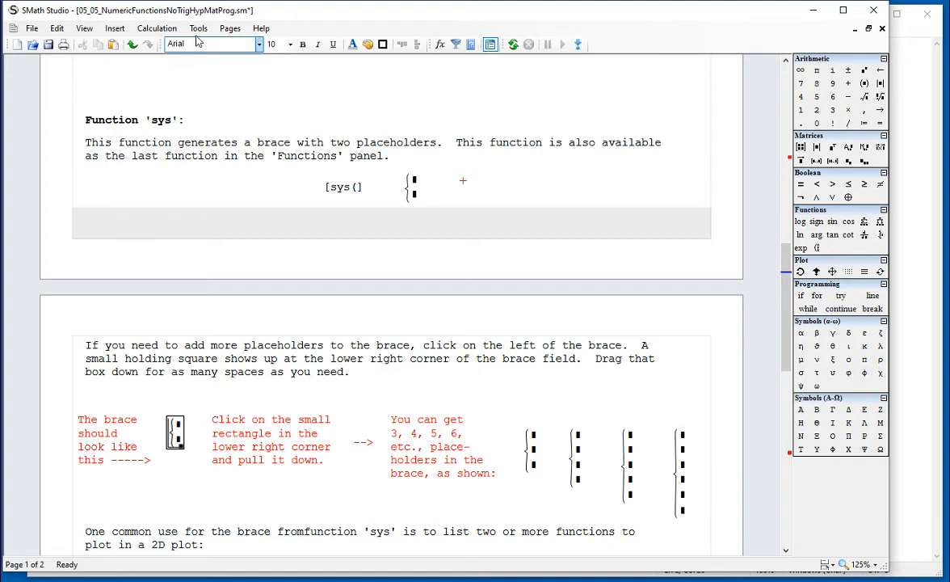
Switch to Page10 and insert a sys brace with two placeholders in the blank area below the existing calculations
click(226, 33)
click(254, 91)
scroll(267, 178, down, 5)
scroll(267, 191, down, 5)
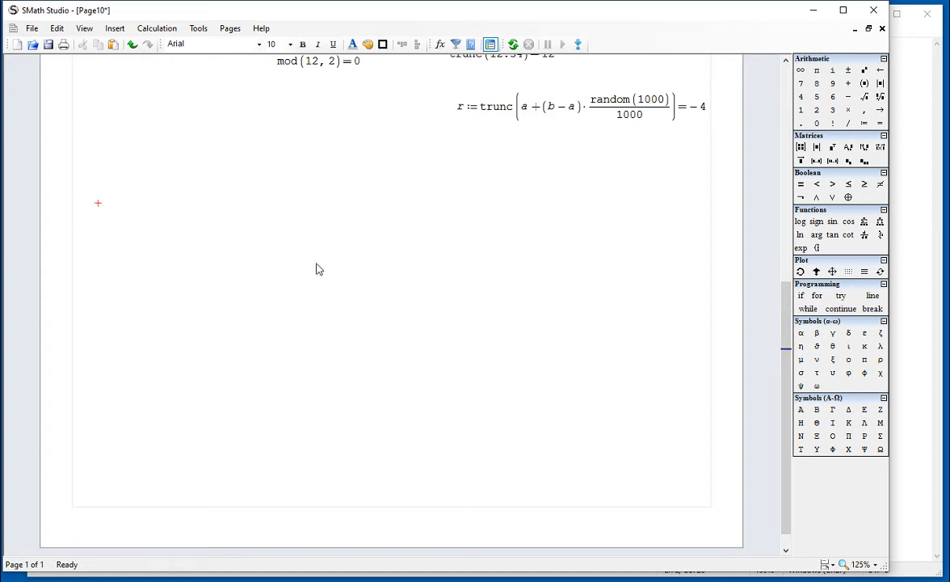
text(sys)
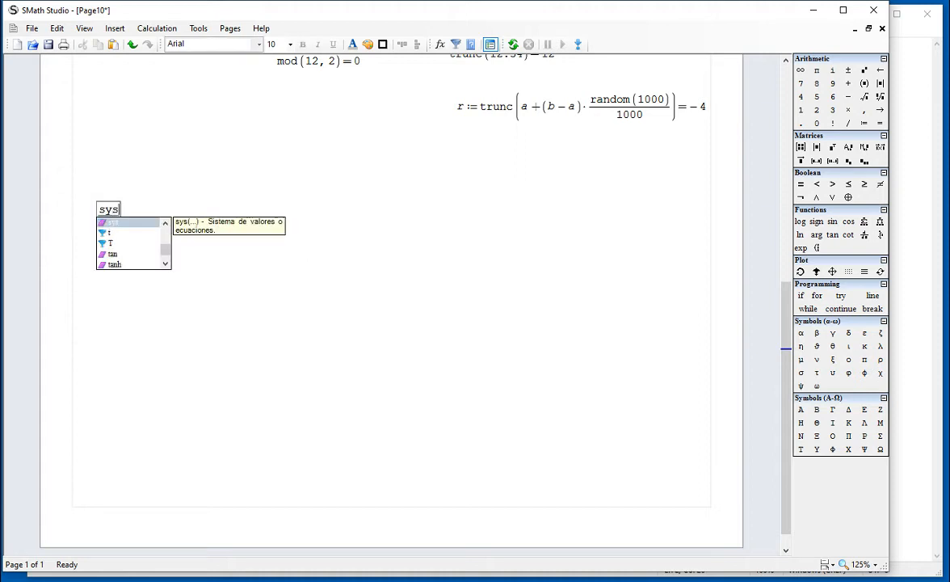
key(Return)
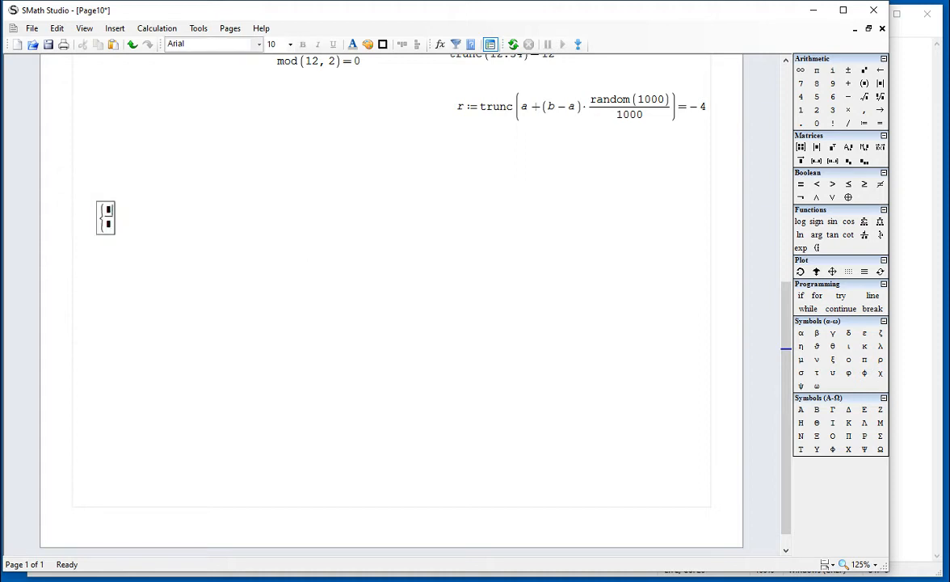
Insert a second two-placeholder brace on Page10, level with the first one and well to its right
click(418, 196)
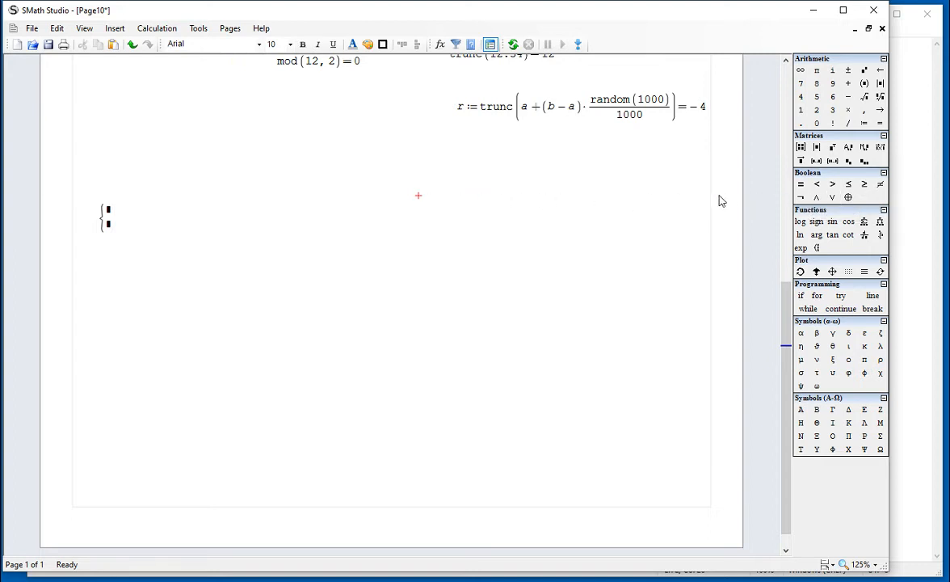
click(817, 248)
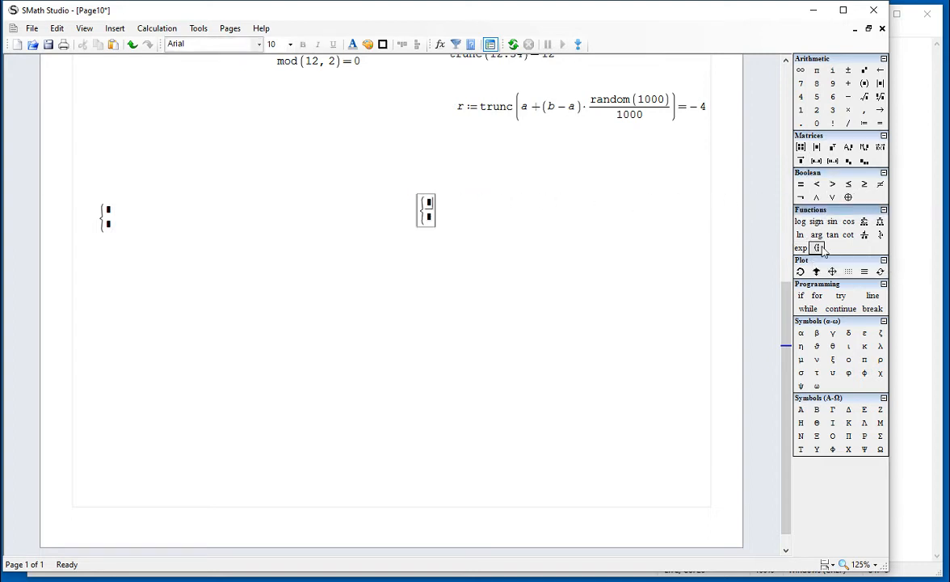
click(584, 287)
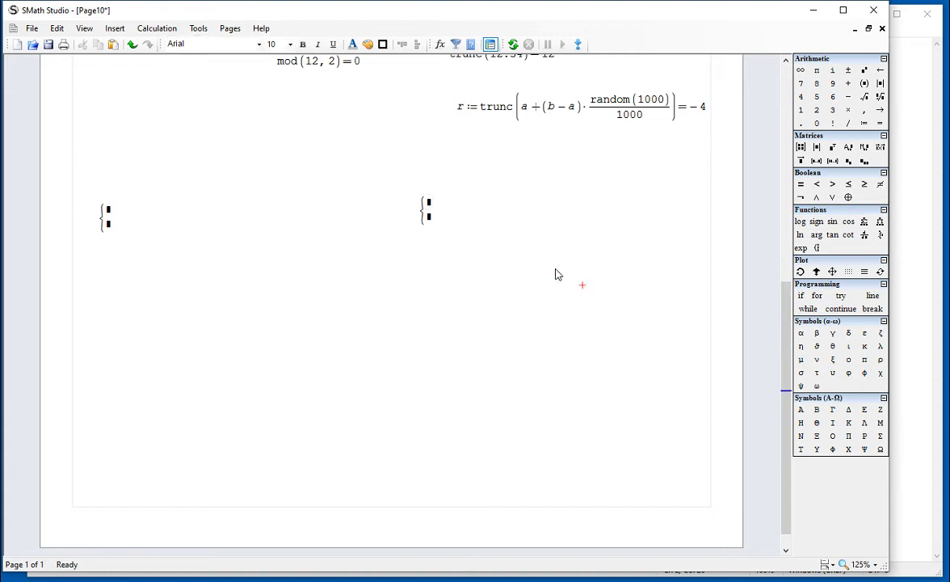
Extend the first sys brace on Page10 to three placeholders
click(104, 228)
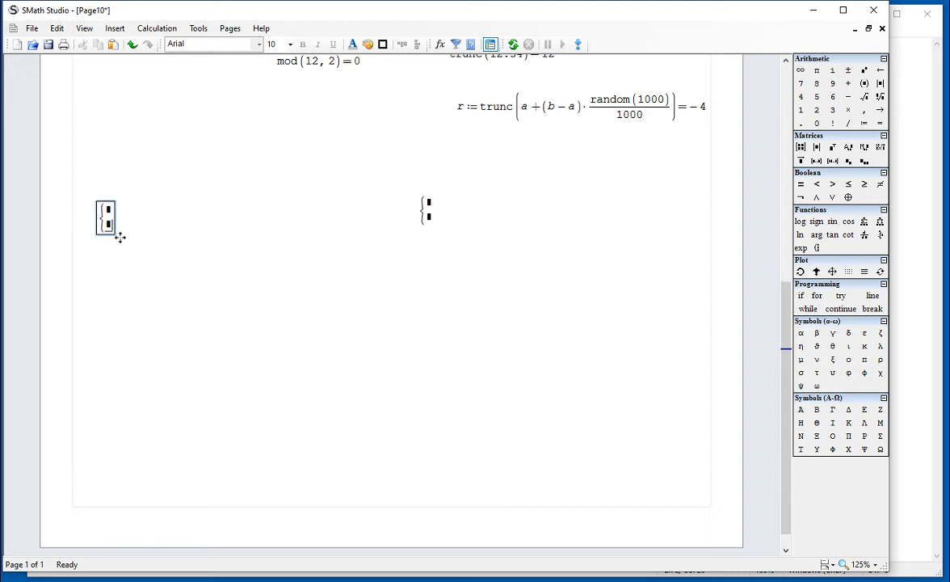
click(194, 232)
click(114, 232)
click(102, 229)
drag(116, 235, 115, 247)
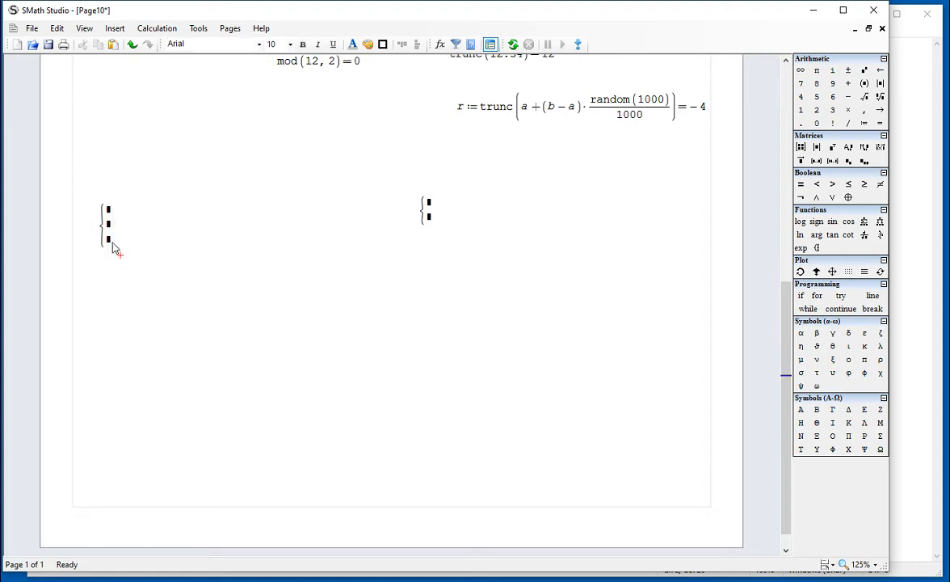
Try to stretch the three-placeholder brace downward to add more placeholders
click(114, 247)
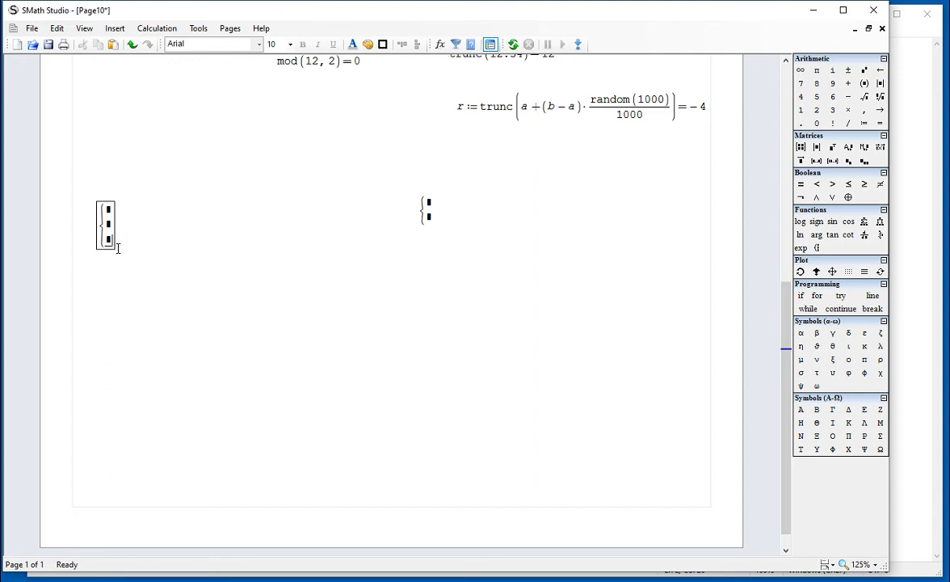
click(98, 255)
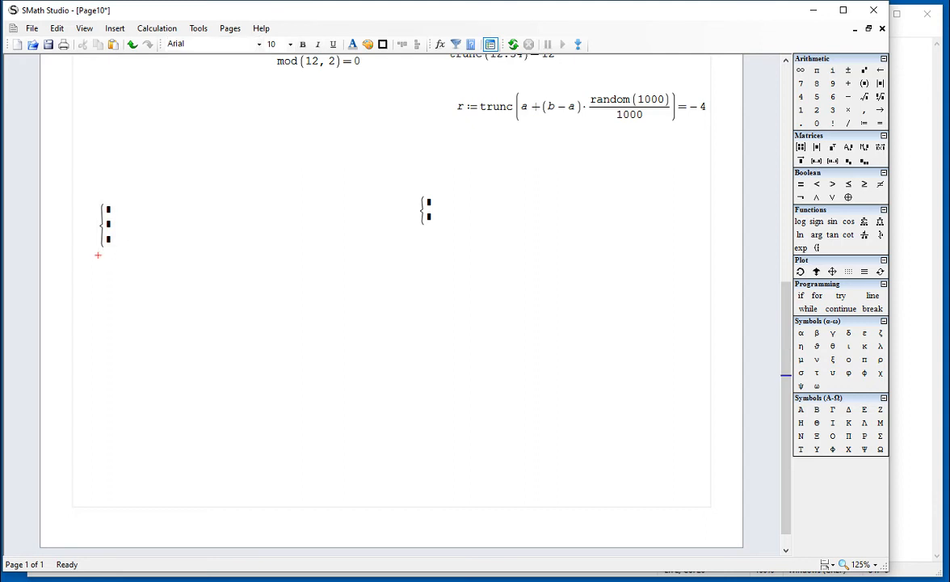
click(117, 241)
click(97, 254)
click(105, 242)
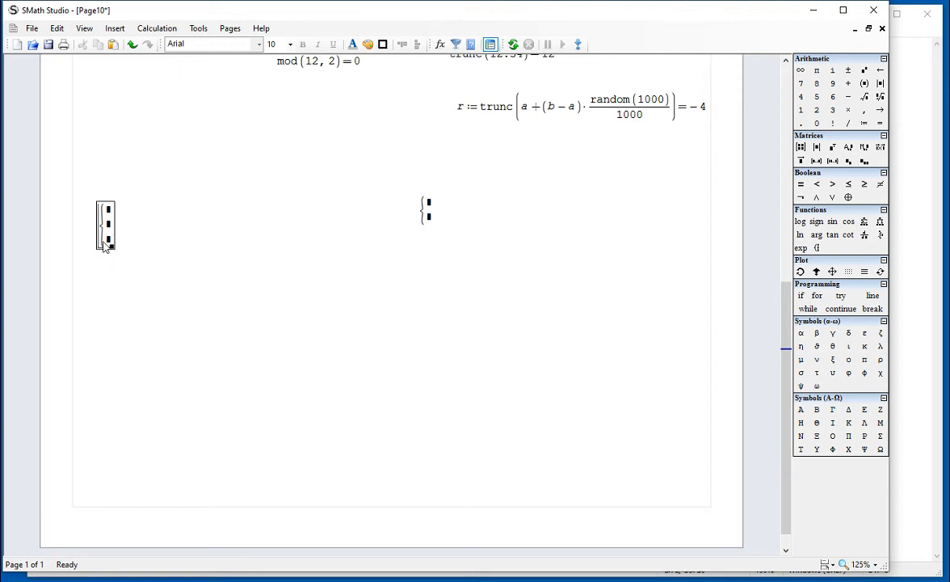
drag(117, 254, 117, 296)
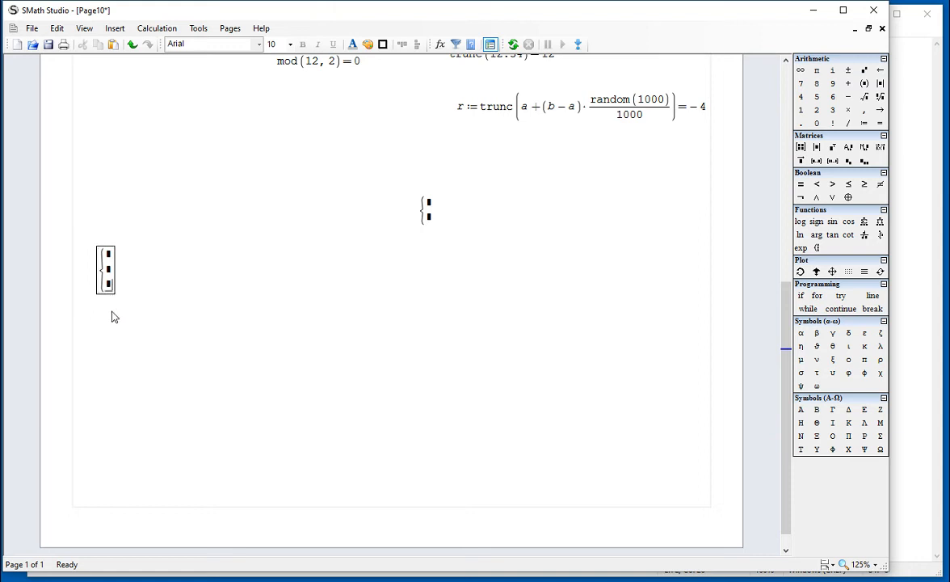
Extend the second, two-placeholder brace on Page10 to seven placeholders
click(426, 212)
drag(433, 228, 421, 261)
drag(423, 240, 434, 318)
click(492, 300)
Return to the 05_05_NumericFunctionsNoTrigHypMatProg.sm page and examine its example braces with 3, 4, 5 and 6 placeholders
click(230, 29)
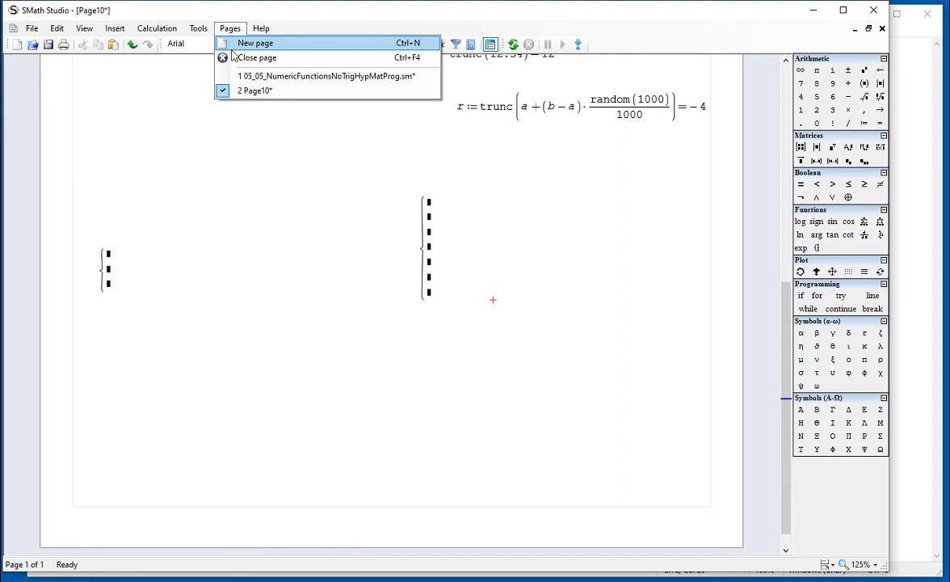
click(266, 77)
scroll(391, 236, down, 5)
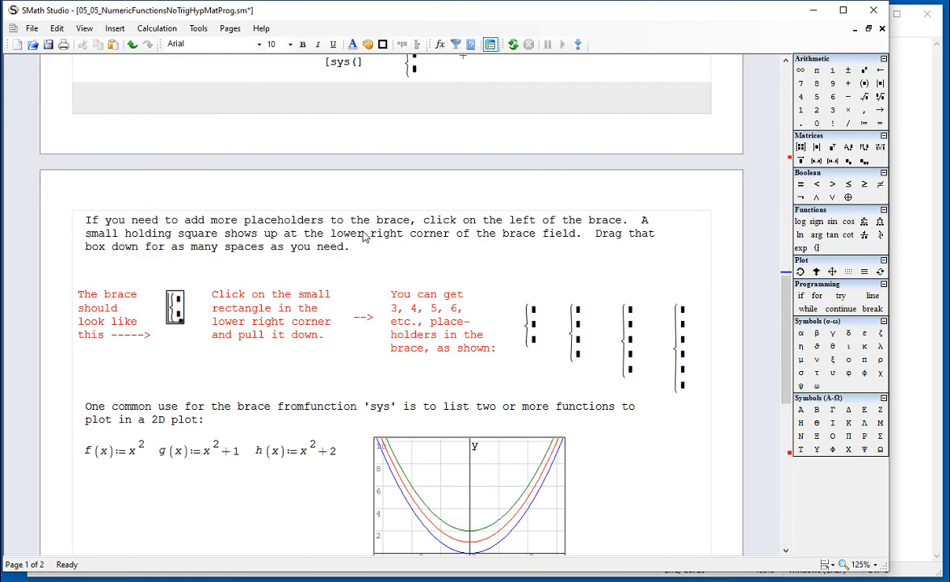
click(531, 299)
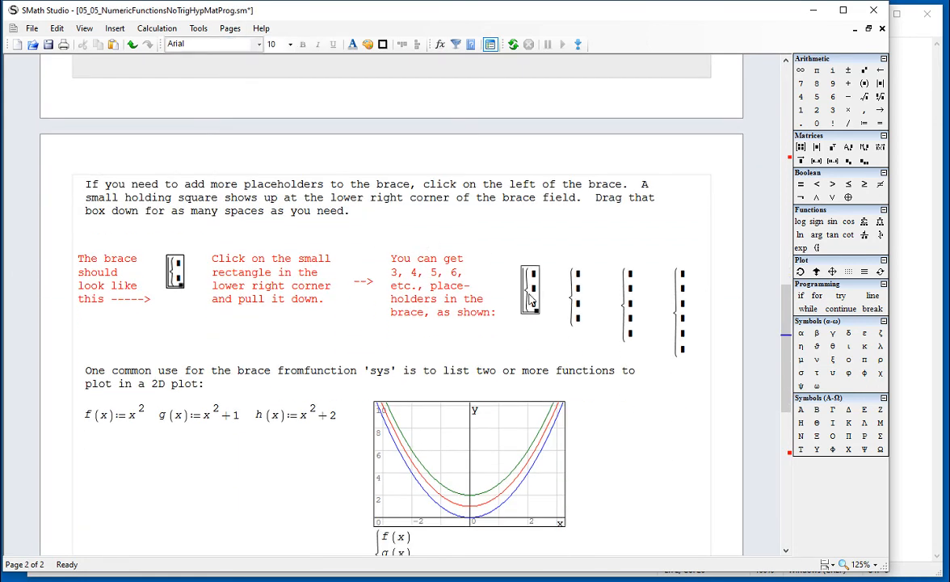
click(571, 315)
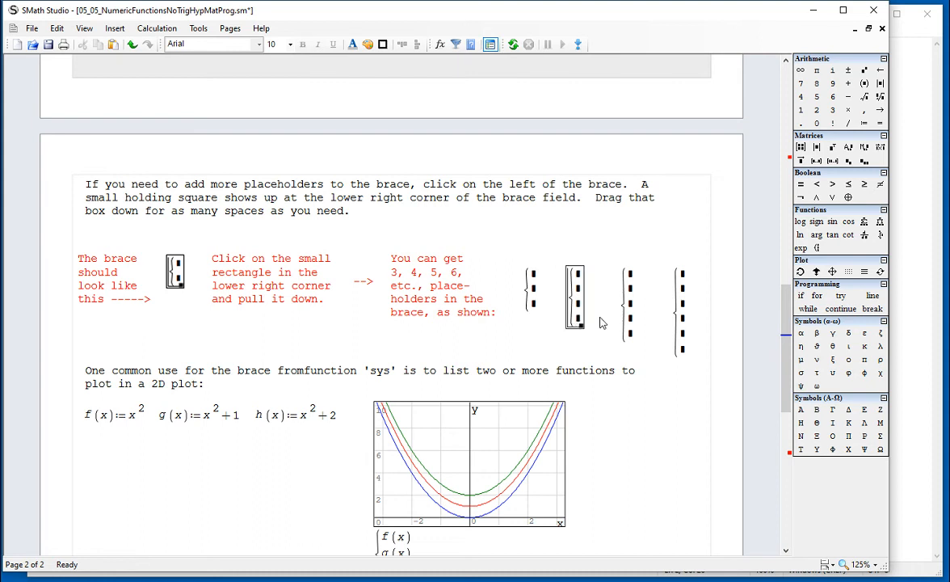
click(626, 322)
click(664, 327)
Copy the definitions f(x):=x^2, g(x):=x^2+1 and h(x):=x^2+2 to Page10, below the three-placeholder brace
scroll(663, 331, down, 7)
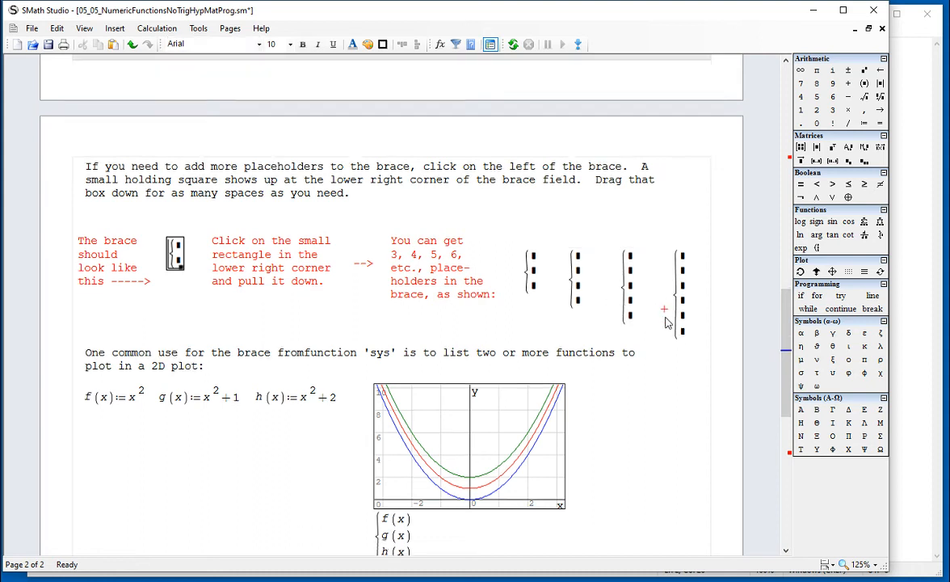
drag(329, 206, 113, 190)
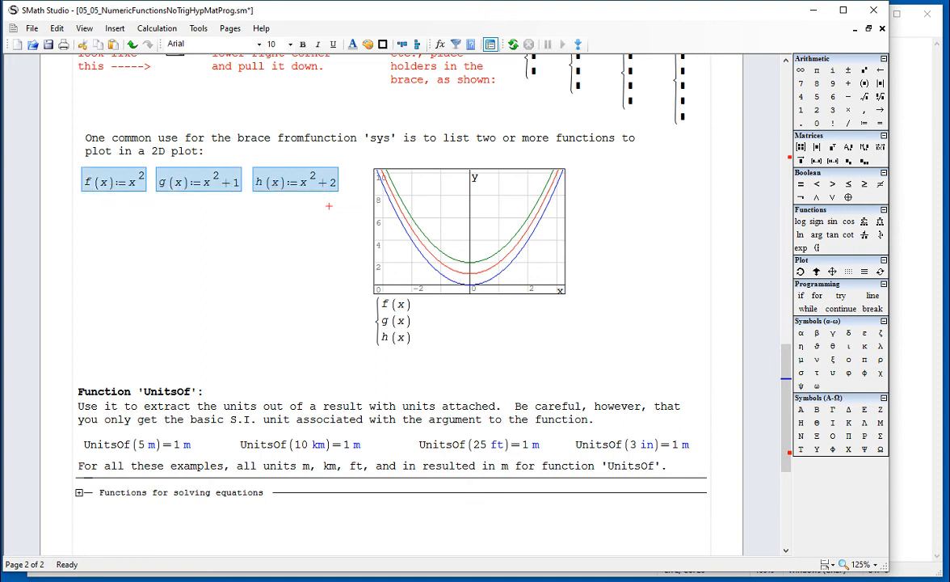
click(230, 28)
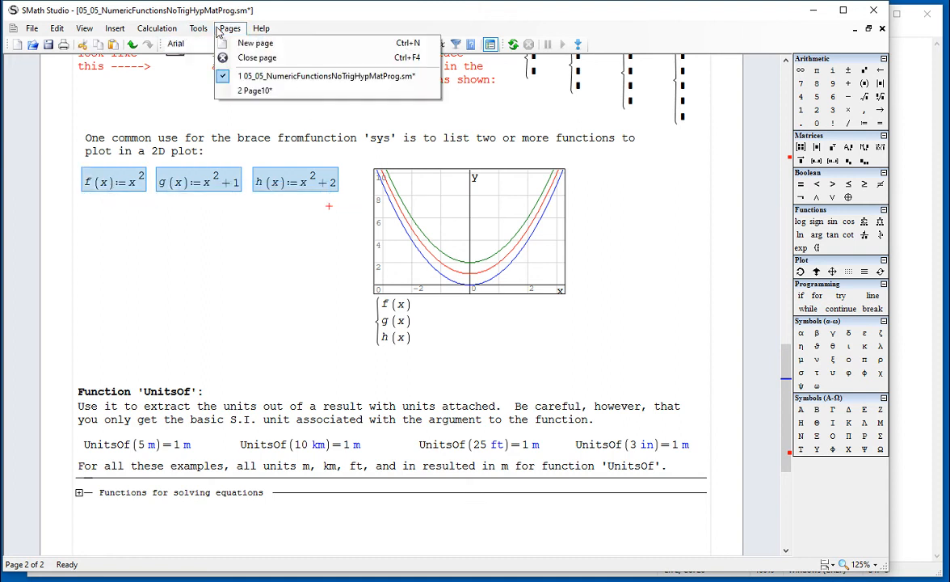
click(246, 92)
click(98, 311)
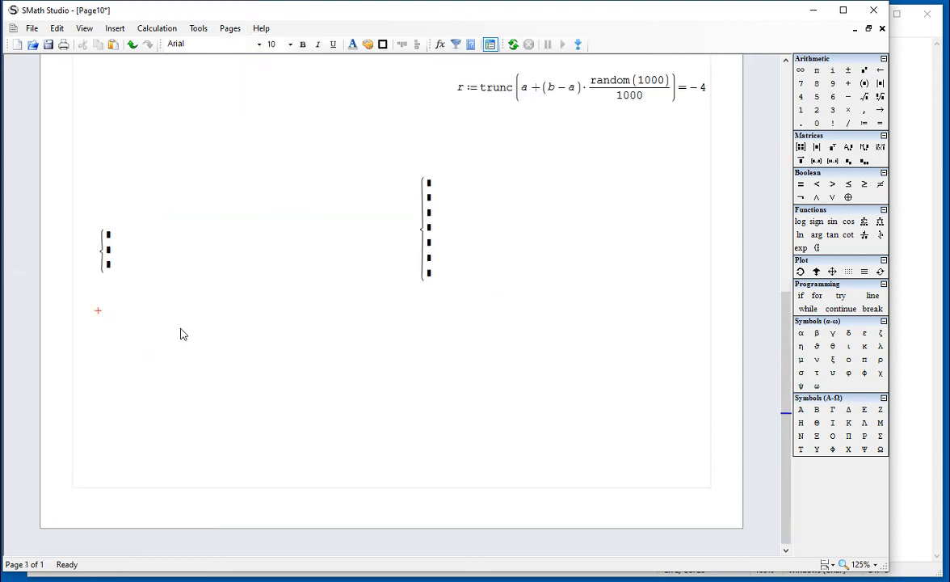
key(ctrl+v)
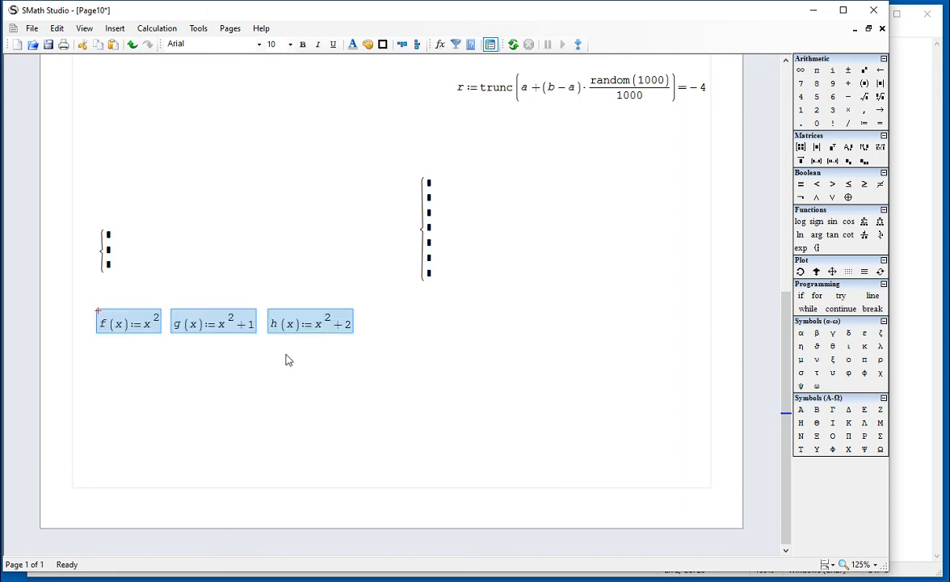
Insert an empty two-dimensional plot below the f(x), g(x) and h(x) definitions
click(342, 364)
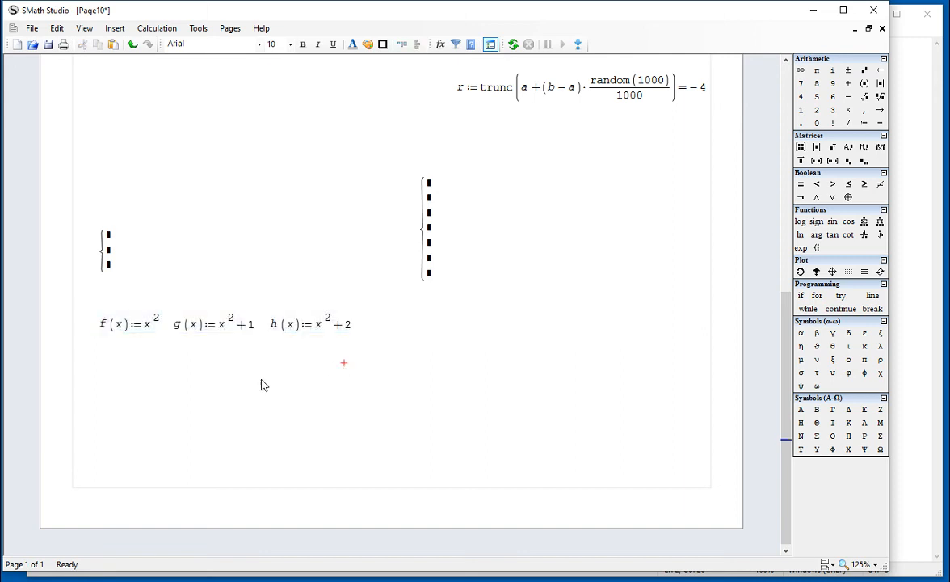
click(292, 354)
click(115, 28)
mouse_move(146, 168)
click(252, 183)
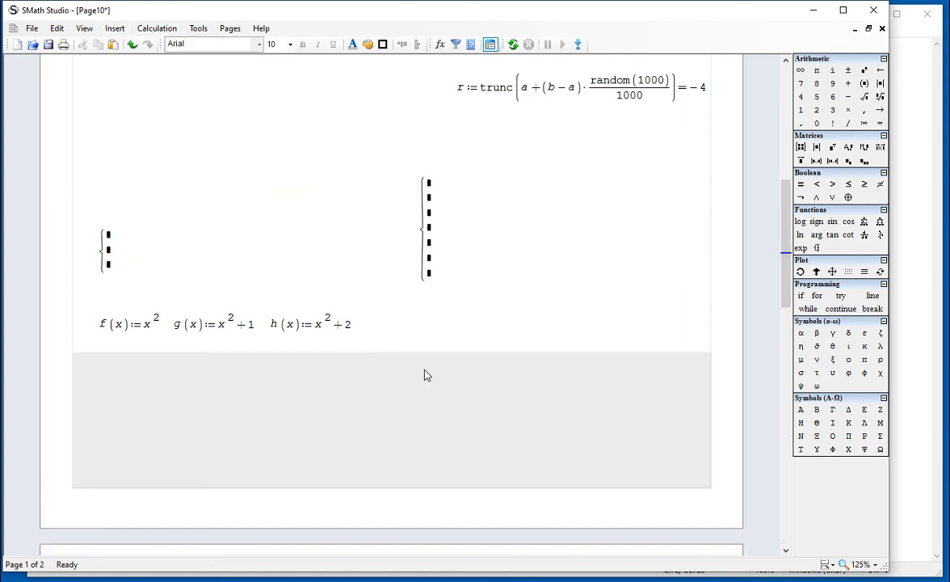
Bring the plot back onto the first page and place it to the right of the h(x) definition
scroll(653, 401, down, 15)
scroll(612, 403, up, 4)
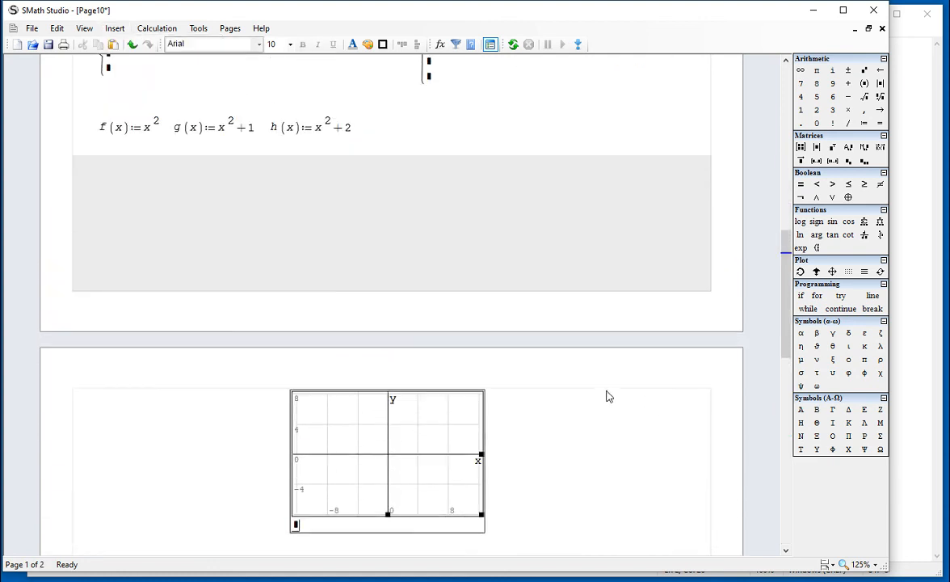
click(387, 115)
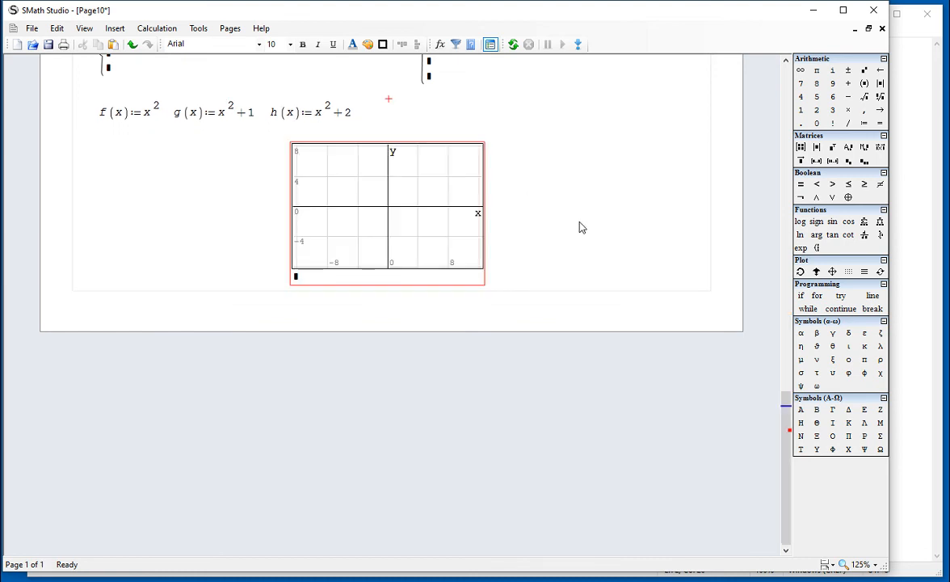
click(579, 222)
click(514, 188)
drag(447, 197, 581, 159)
click(670, 218)
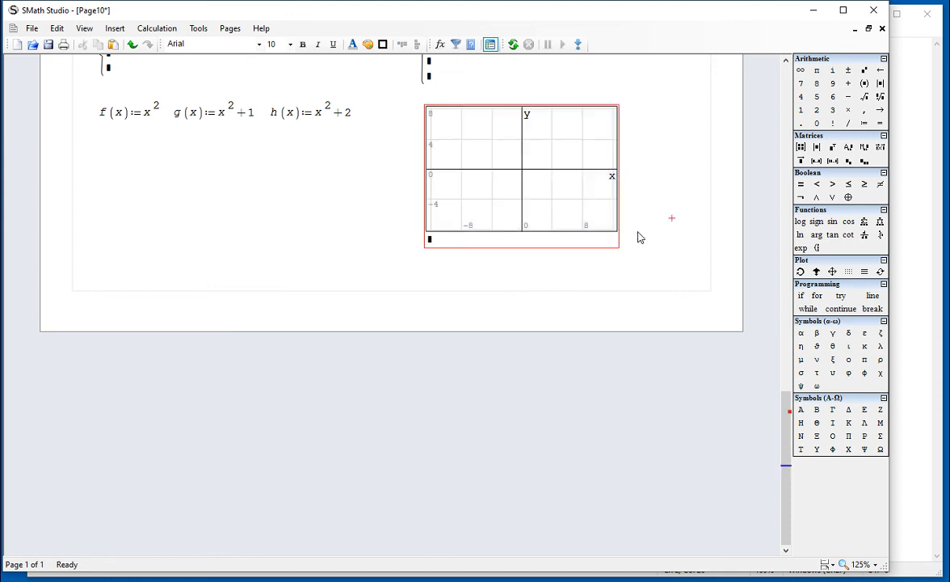
Insert a sys brace as the plot's expression and extend it to three placeholders
click(430, 241)
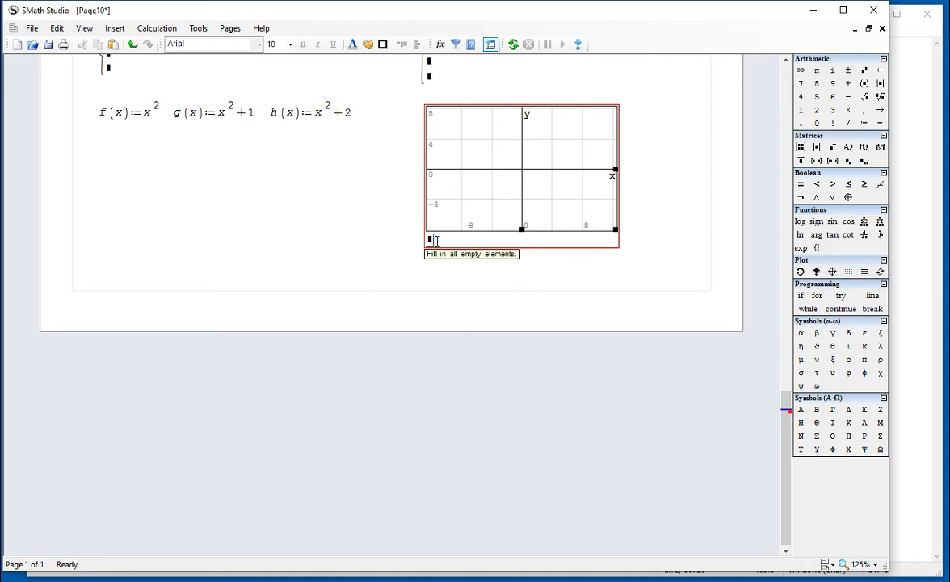
text(sys)
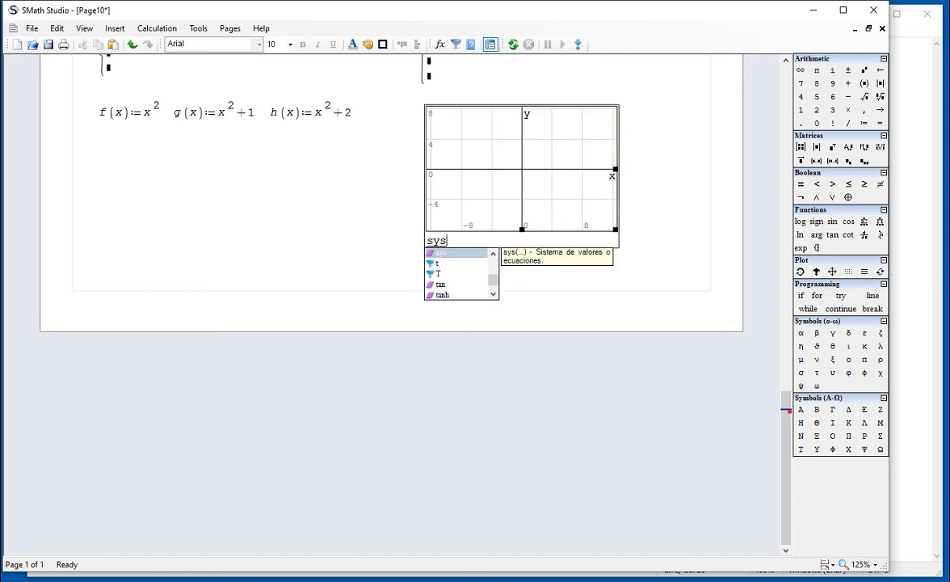
key(Return)
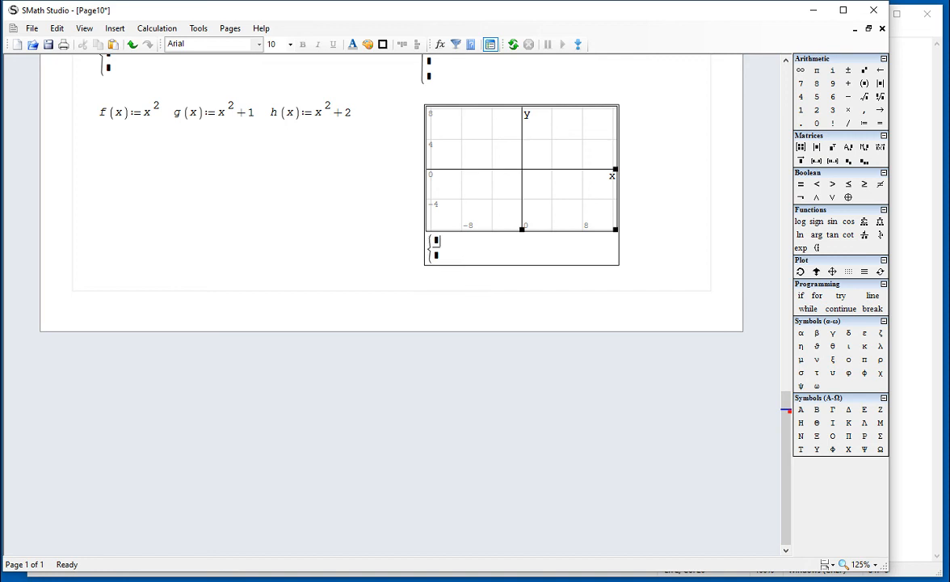
click(443, 278)
click(443, 263)
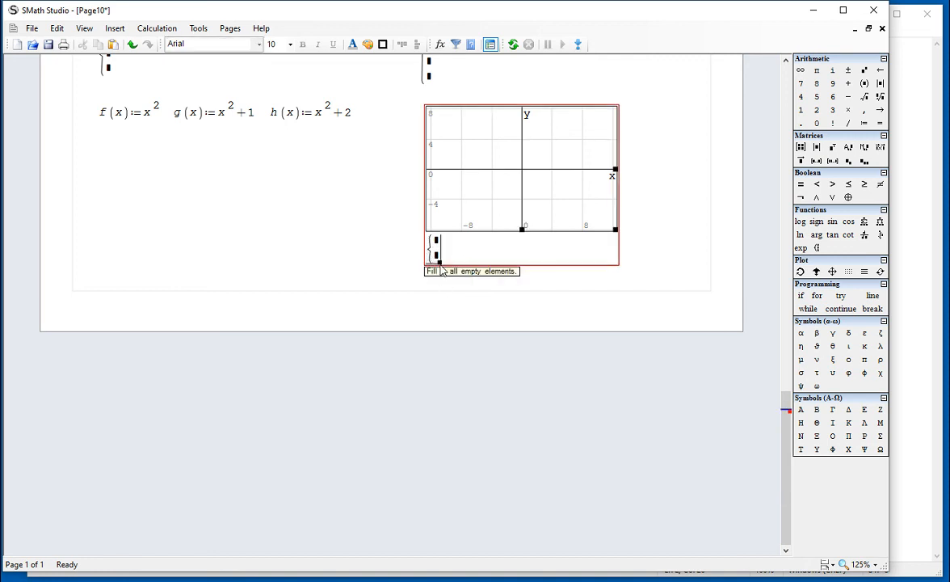
drag(441, 263, 442, 294)
Fill the plot's brace with f(x), g(x) and h(x) and draw the three curves
click(437, 241)
text(f(x)
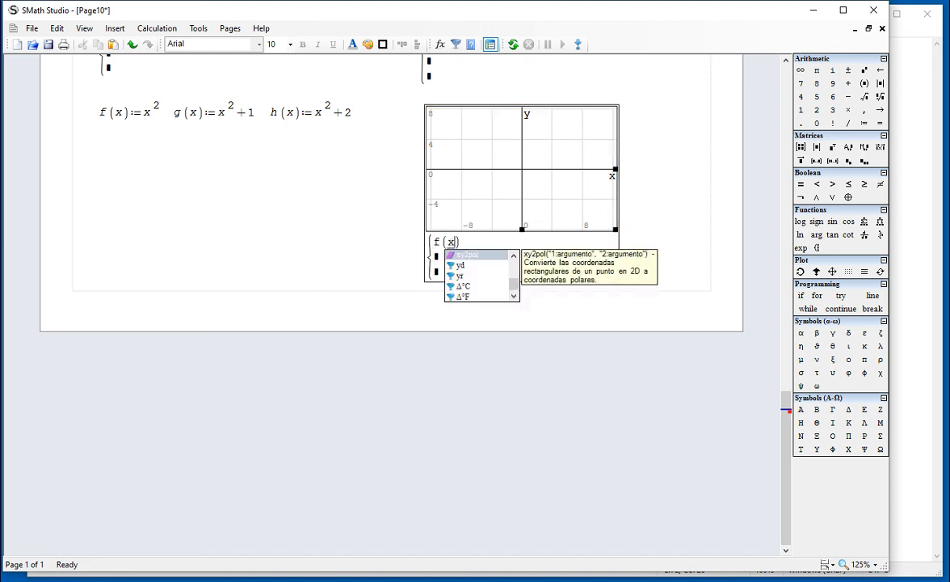
click(435, 258)
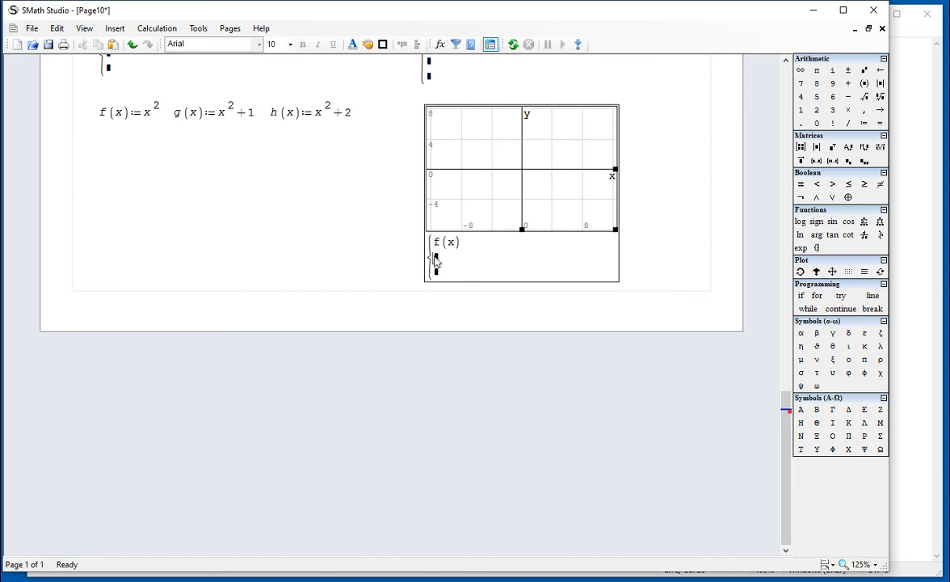
text(g(x)
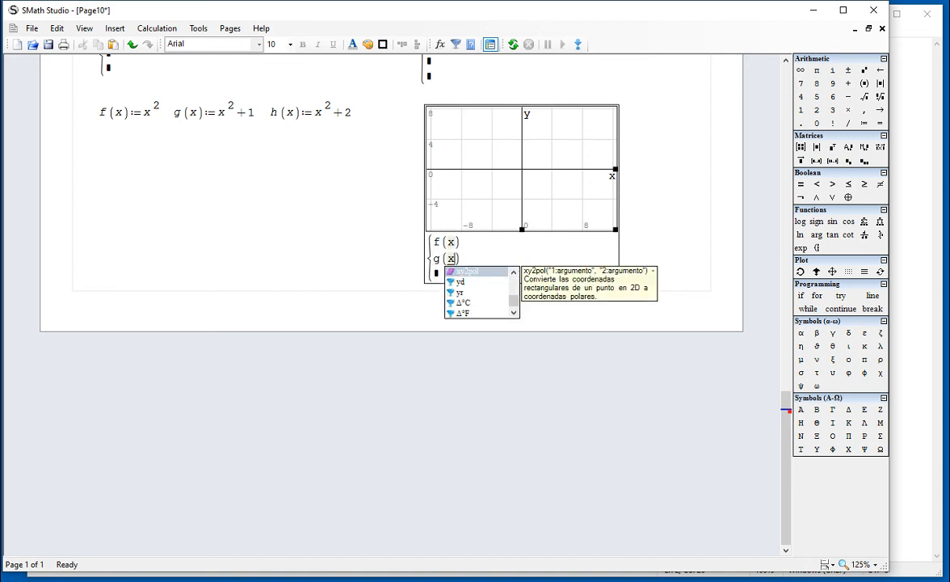
click(439, 275)
text(h(x)
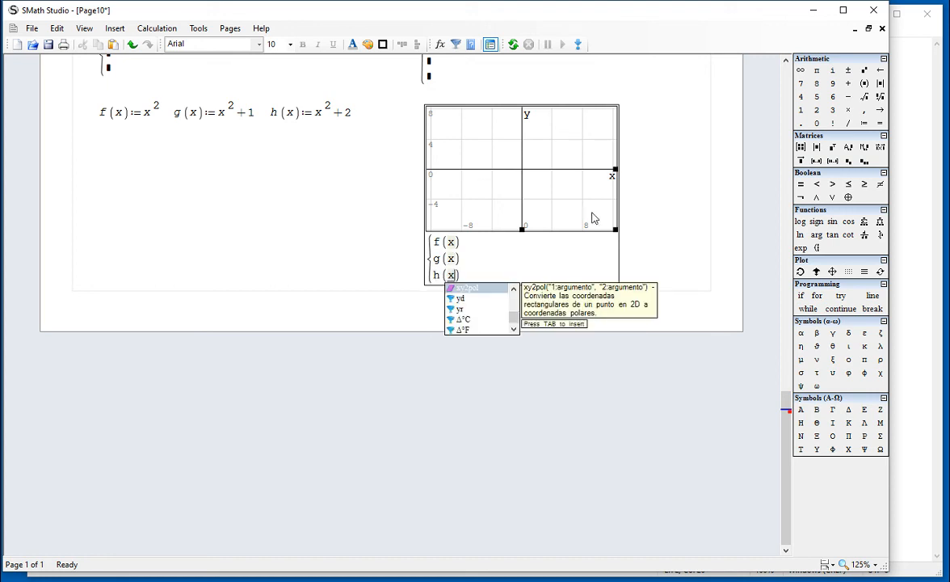
click(679, 195)
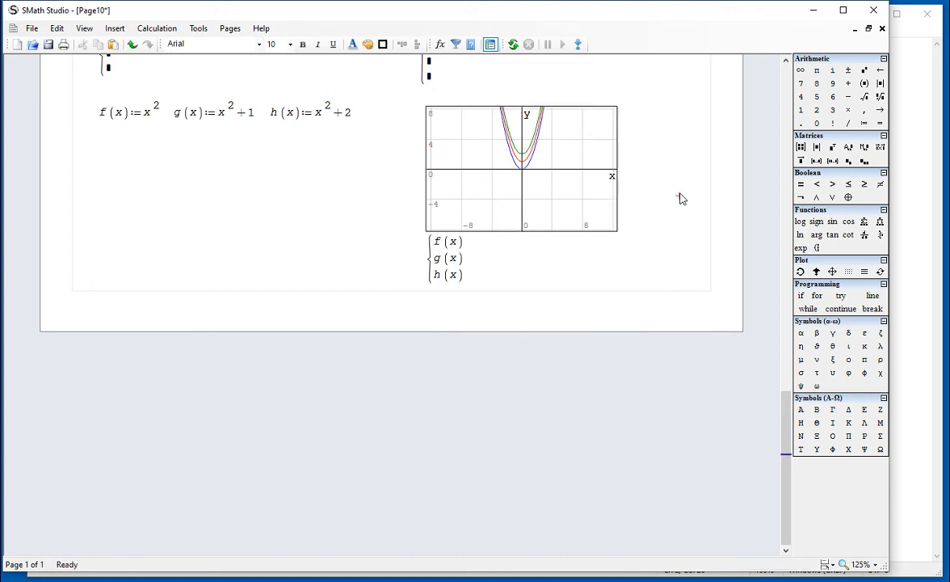
Shift the plot's origin down to its lower edge and stretch the x-axis scale until the parabolas span the plot's width
click(540, 184)
drag(540, 184, 534, 220)
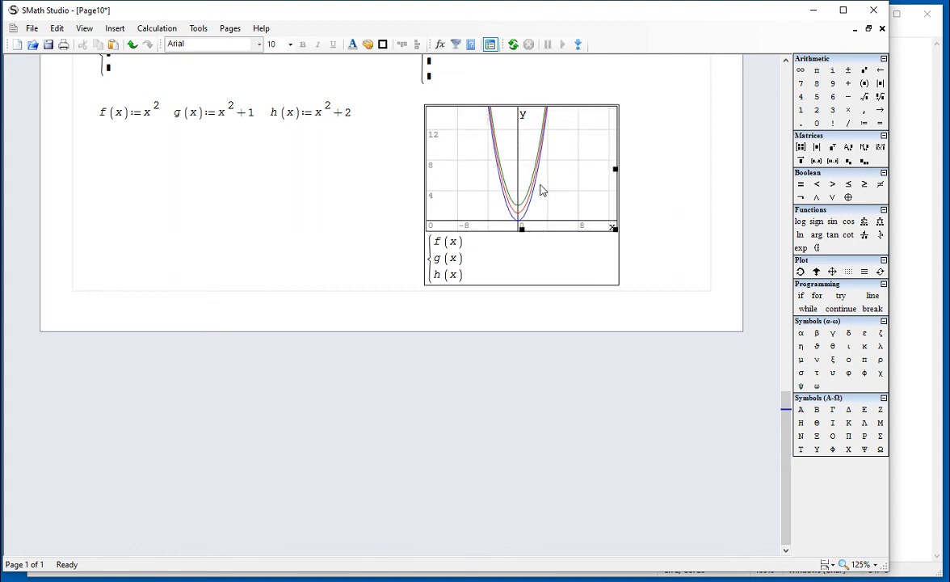
scroll(541, 190, up, 2)
scroll(541, 190, up, 2)
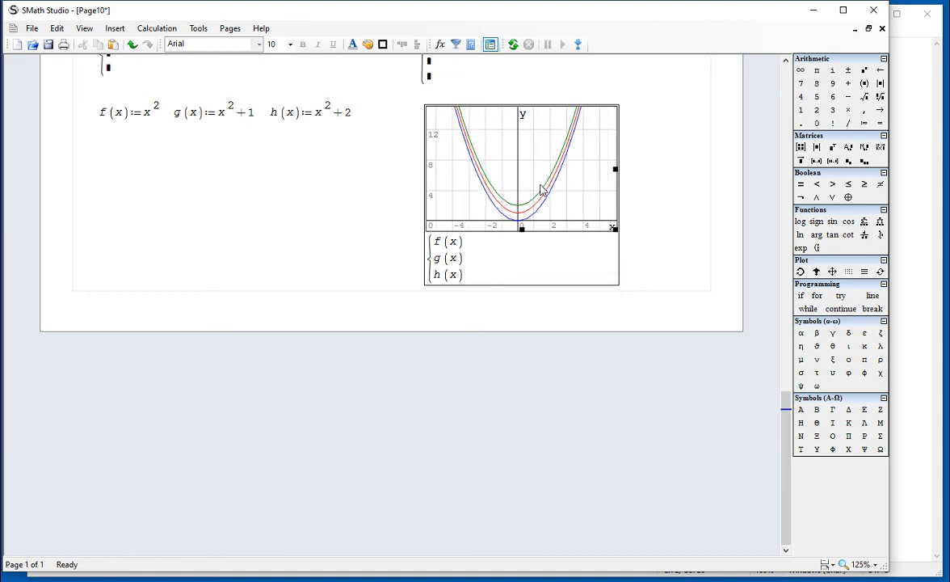
scroll(541, 190, up, 1)
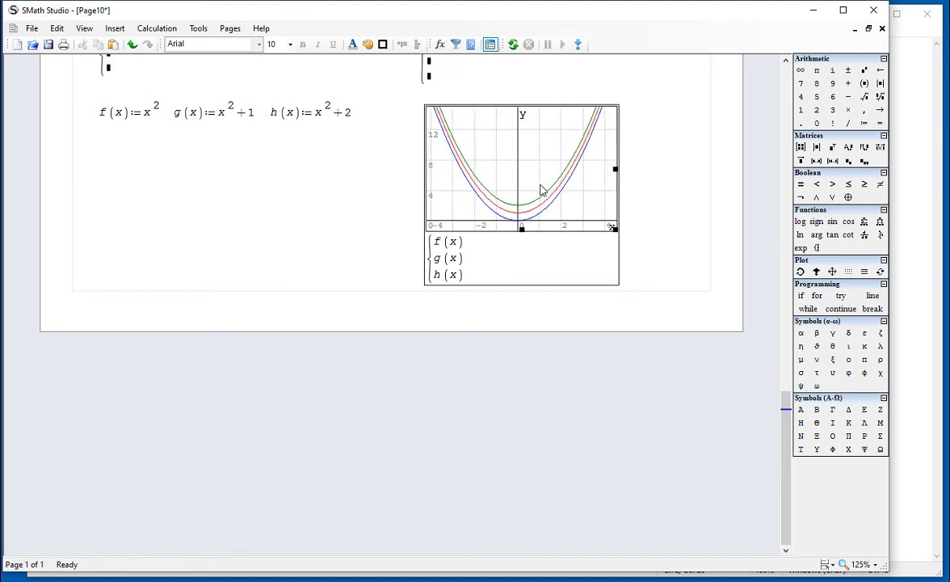
scroll(541, 190, up, 1)
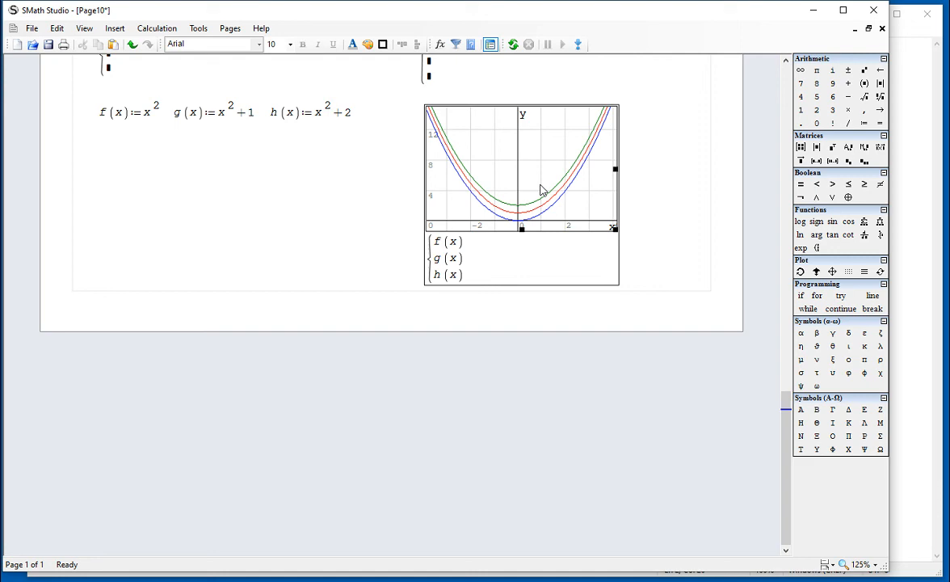